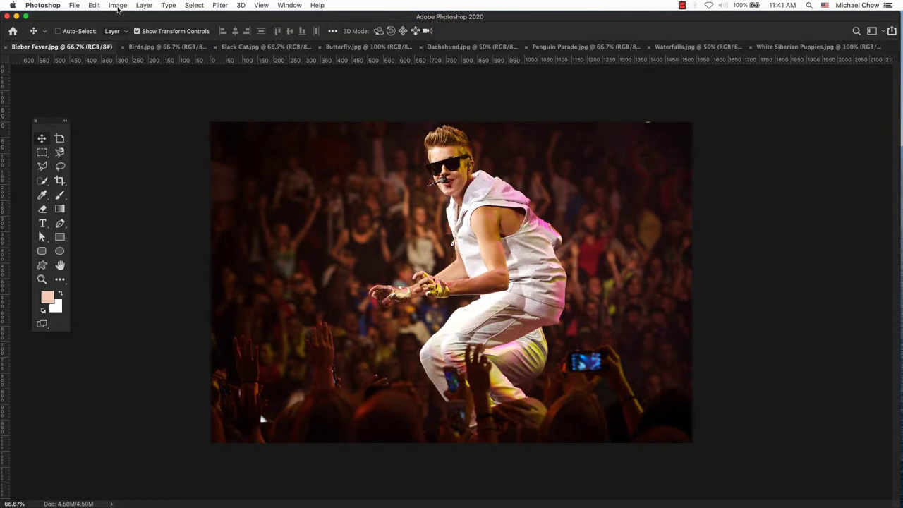
# Step: Resize Bieber Fever to 5.12 inches wide in Image Size
pyautogui.click(117, 6)
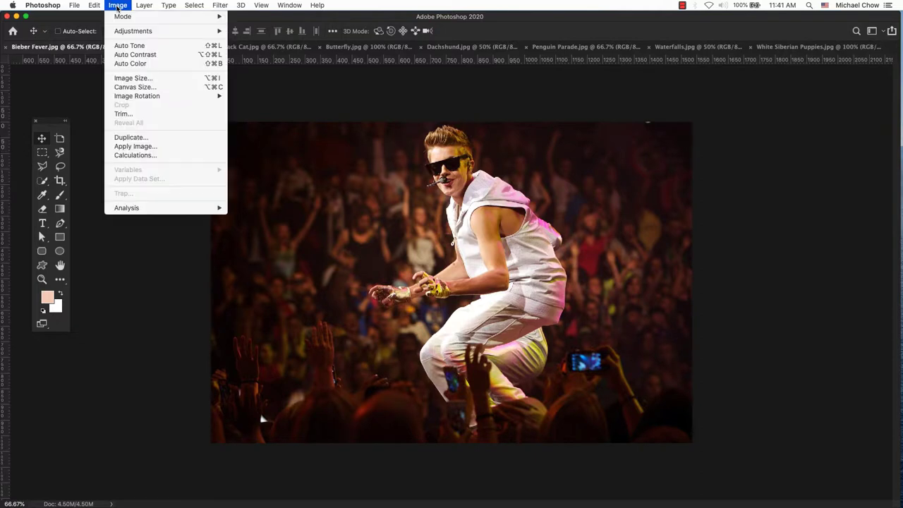
pyautogui.click(134, 78)
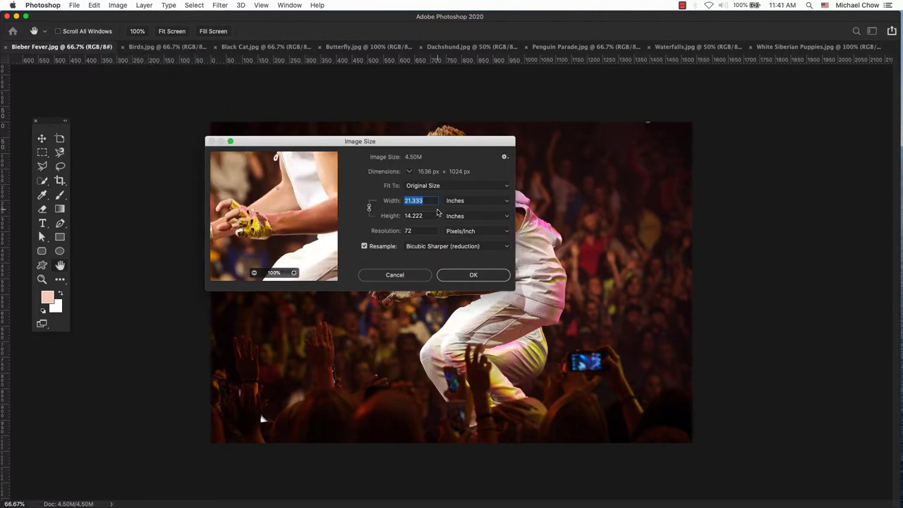
pyautogui.write('5.12')
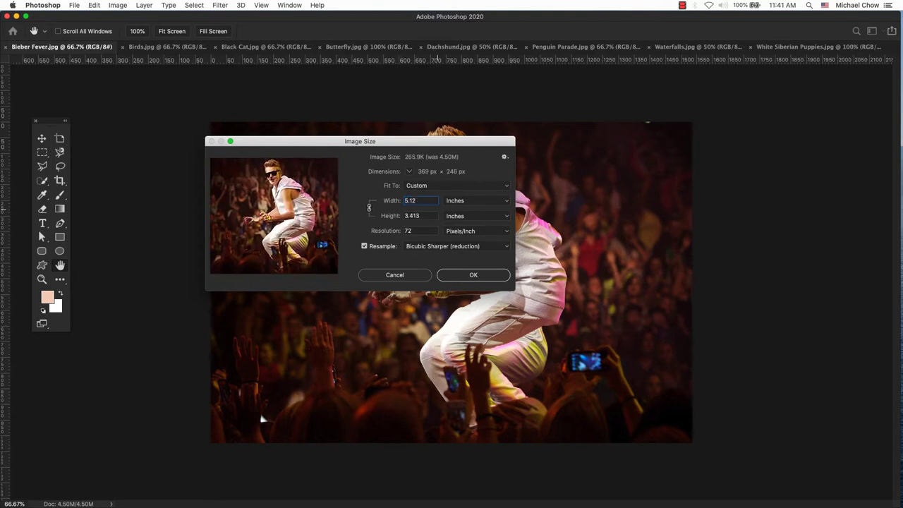
pyautogui.press('Return')
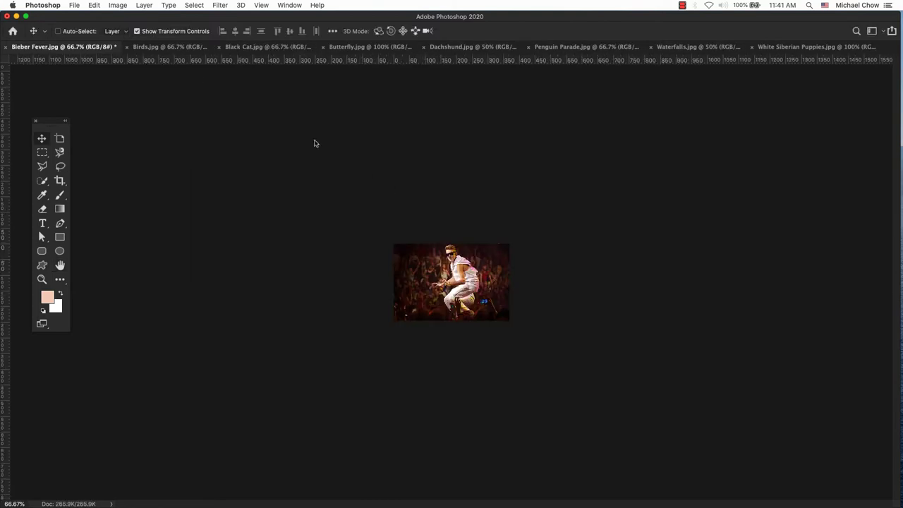
# Step: Save a web JPEG with '-15' added to its name into Resize and Resample Answers, then close unsaved
pyautogui.click(74, 6)
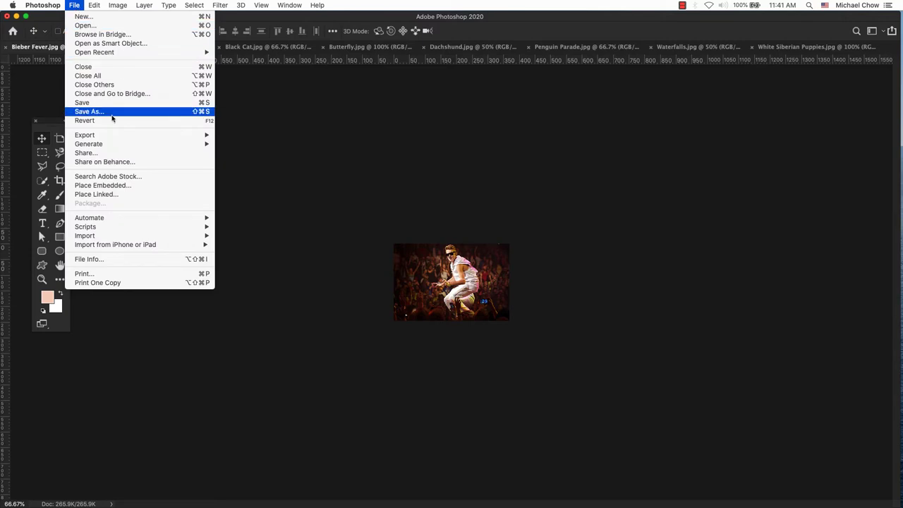
pyautogui.moveTo(85, 134)
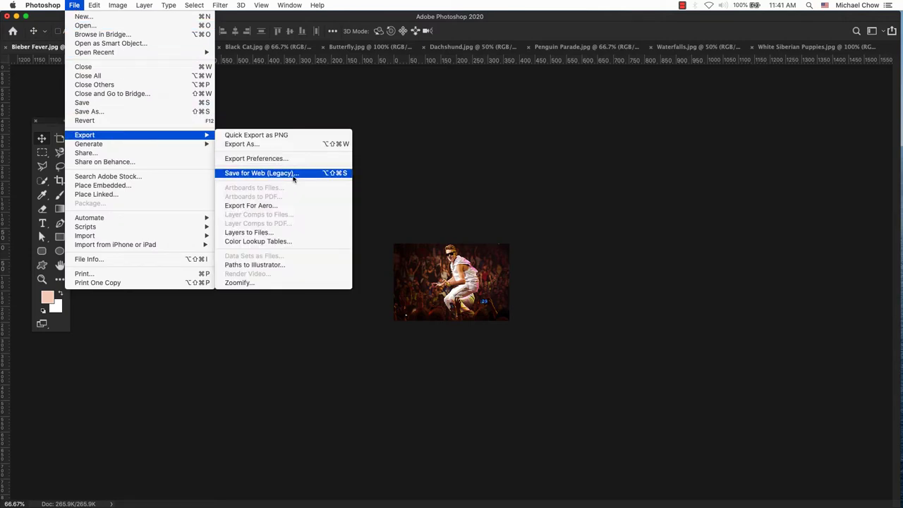
pyautogui.click(288, 176)
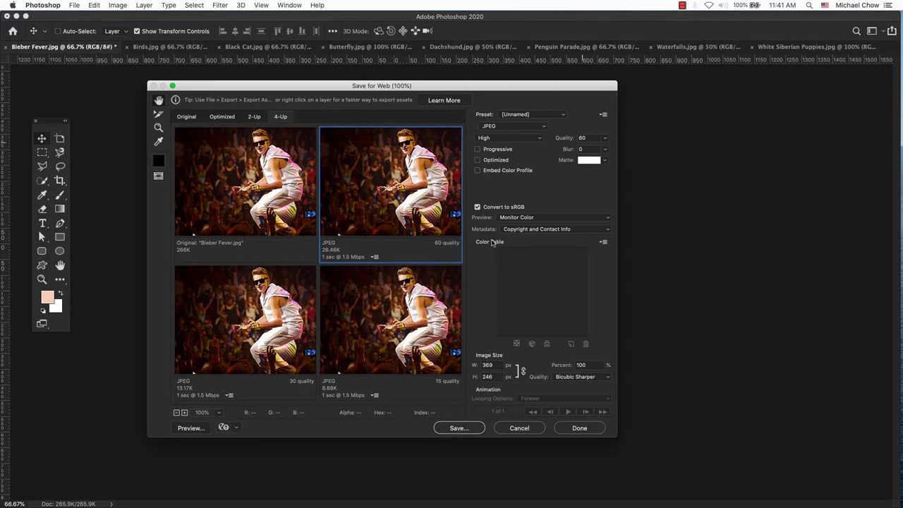
pyautogui.click(462, 429)
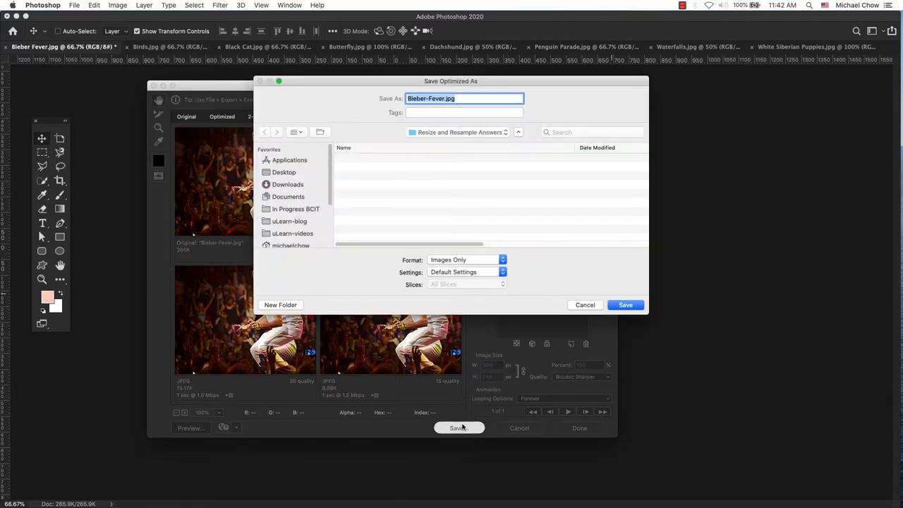
pyautogui.click(444, 98)
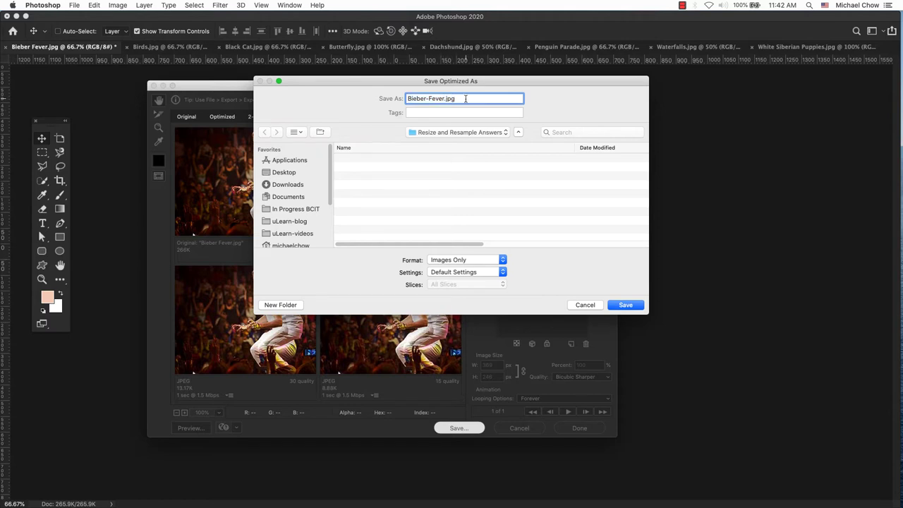
pyautogui.write('-15')
pyautogui.click(625, 306)
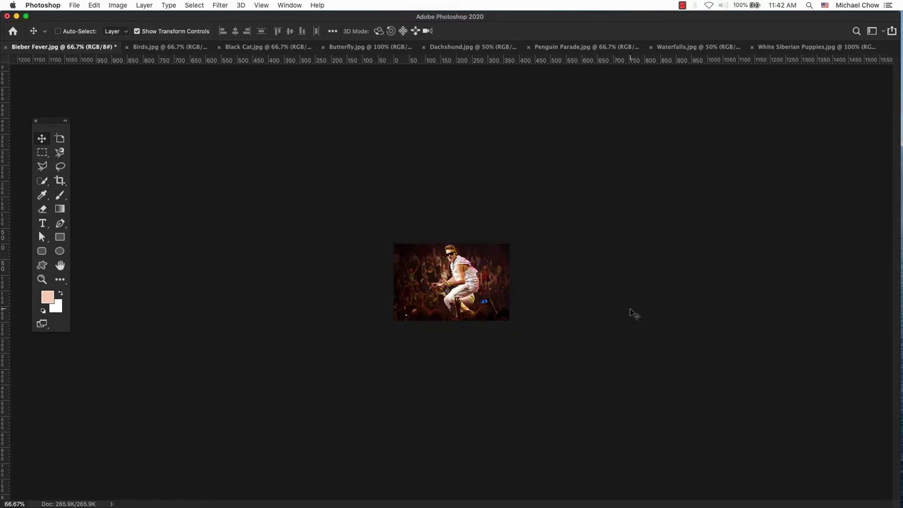
pyautogui.press('super+w')
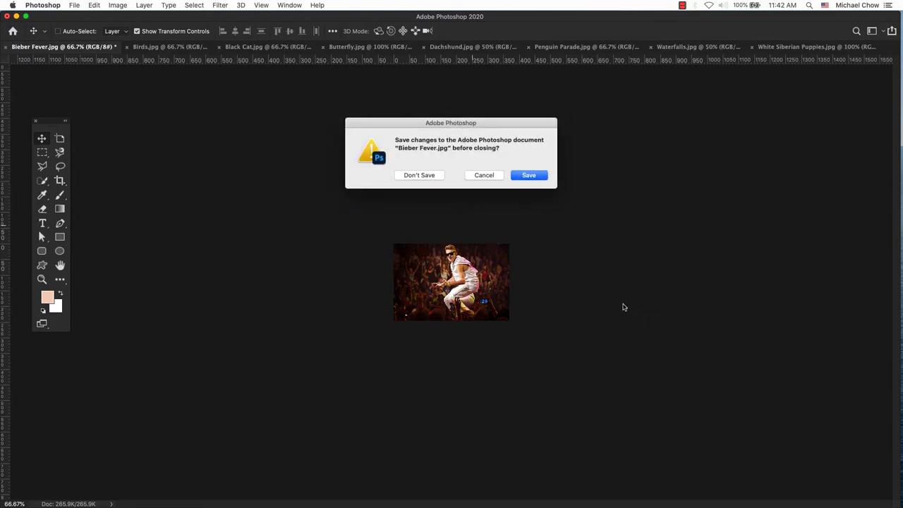
pyautogui.click(433, 175)
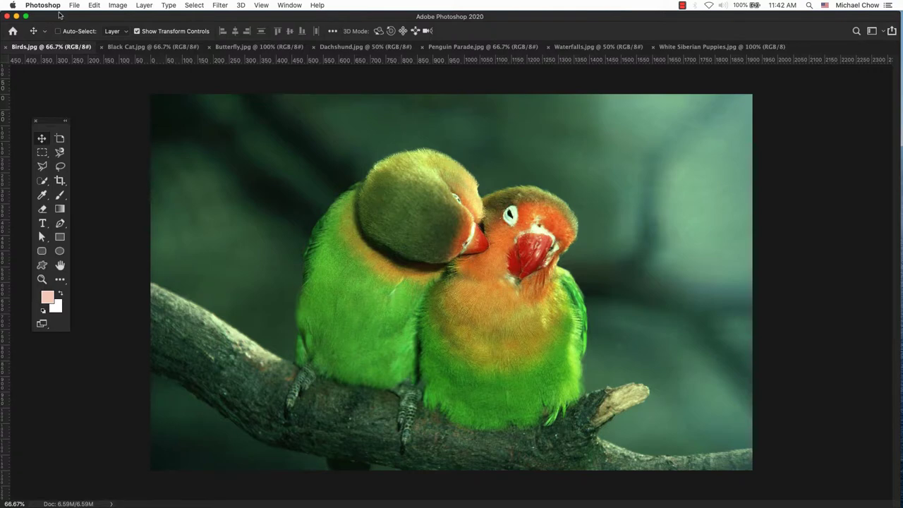
# Step: Set the Birds Save for Web export size to 50 percent
pyautogui.click(74, 6)
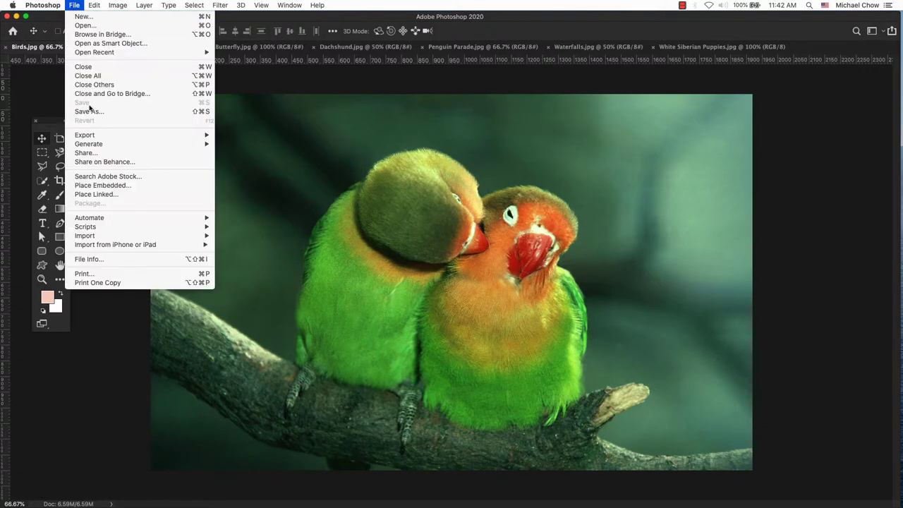
pyautogui.moveTo(85, 135)
pyautogui.click(327, 174)
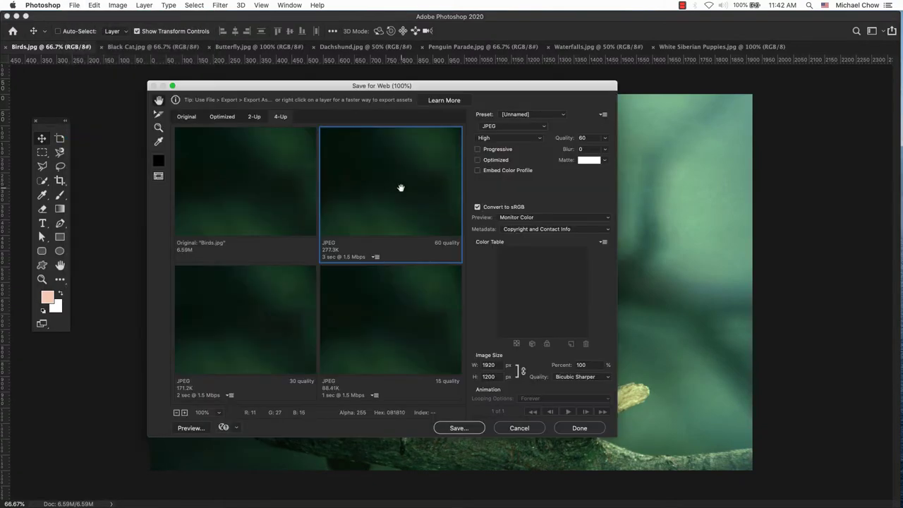
pyautogui.click(587, 365)
pyautogui.write('50')
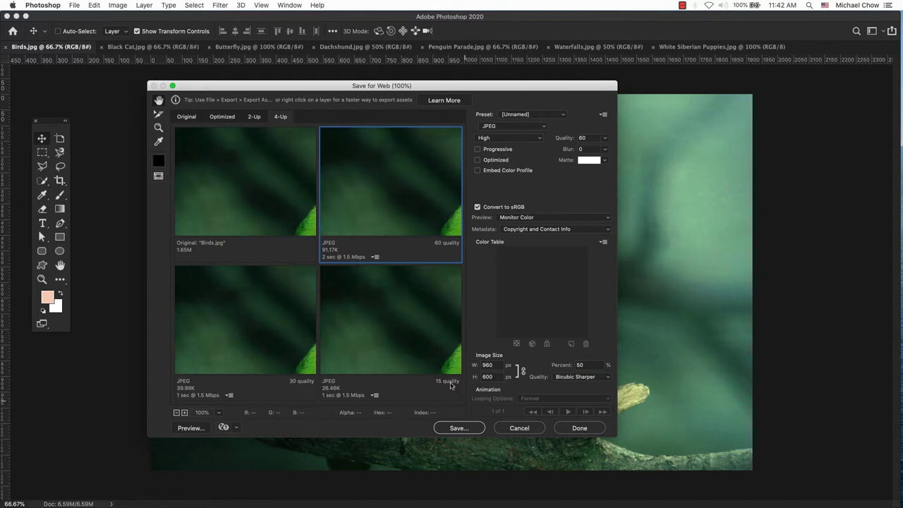
# Step: Save Birds_mc.jpg into the answers folder and close Birds without saving
pyautogui.click(463, 430)
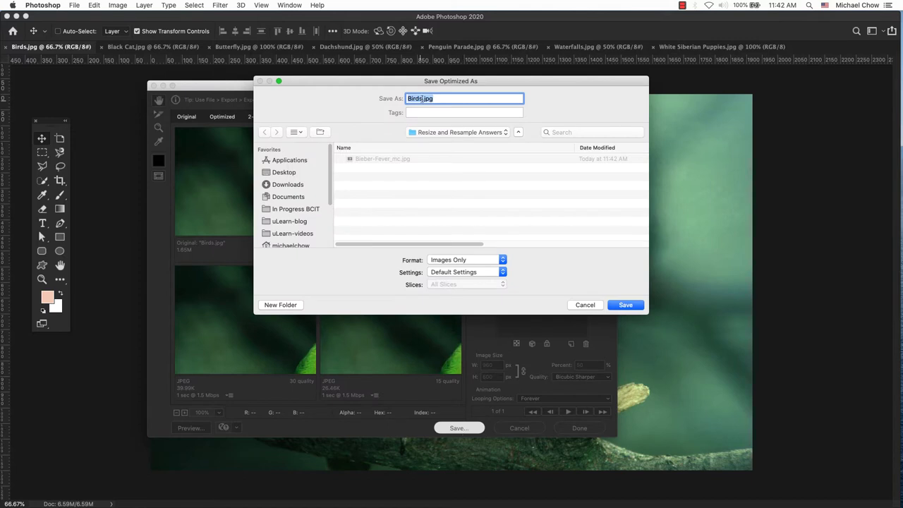
pyautogui.click(421, 98)
pyautogui.write('_mc')
pyautogui.click(625, 305)
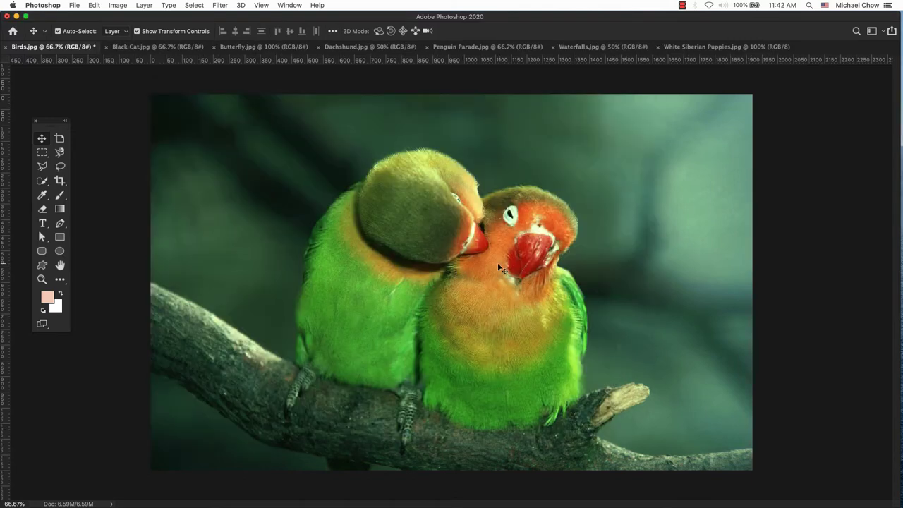
pyautogui.press('super+w')
pyautogui.click(419, 175)
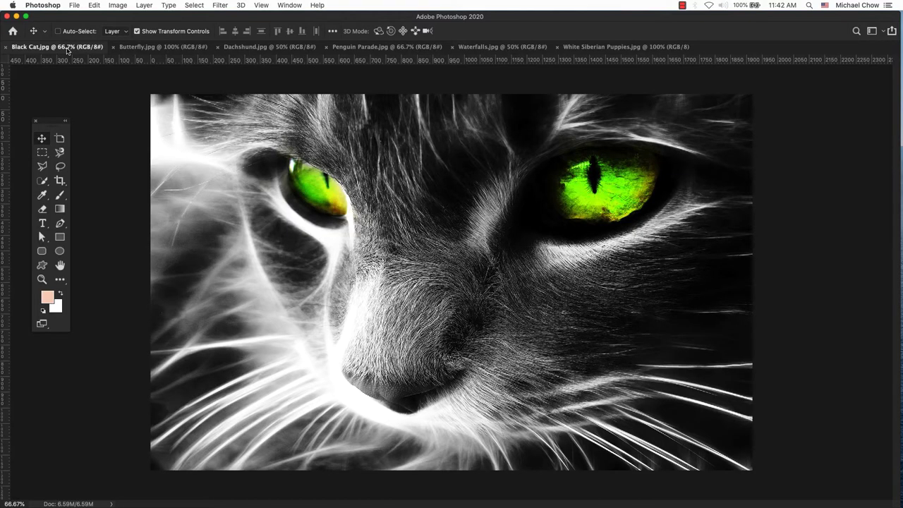
# Step: Convert Black Cat to grayscale and set its web export size to 50 percent
pyautogui.click(118, 6)
pyautogui.moveTo(123, 16)
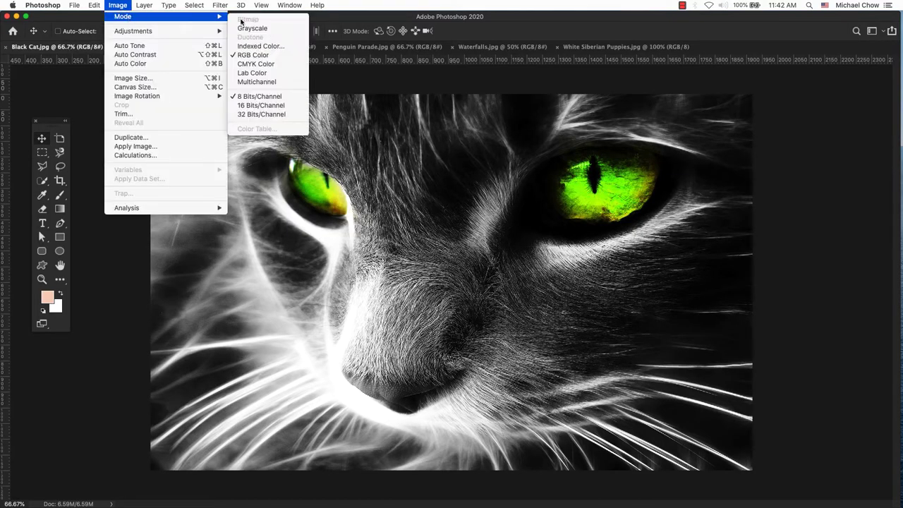
pyautogui.click(246, 28)
pyautogui.click(75, 5)
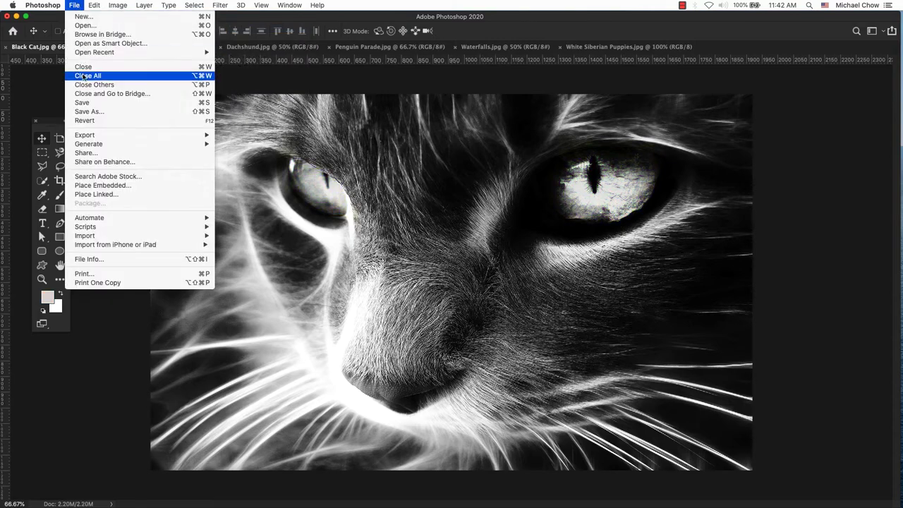
pyautogui.click(288, 173)
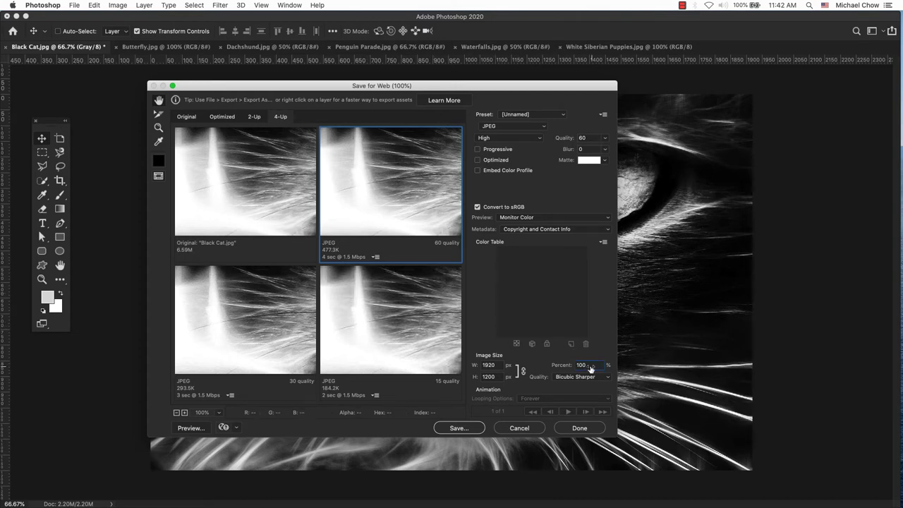
pyautogui.doubleClick(590, 367)
pyautogui.write('50')
pyautogui.press('Return')
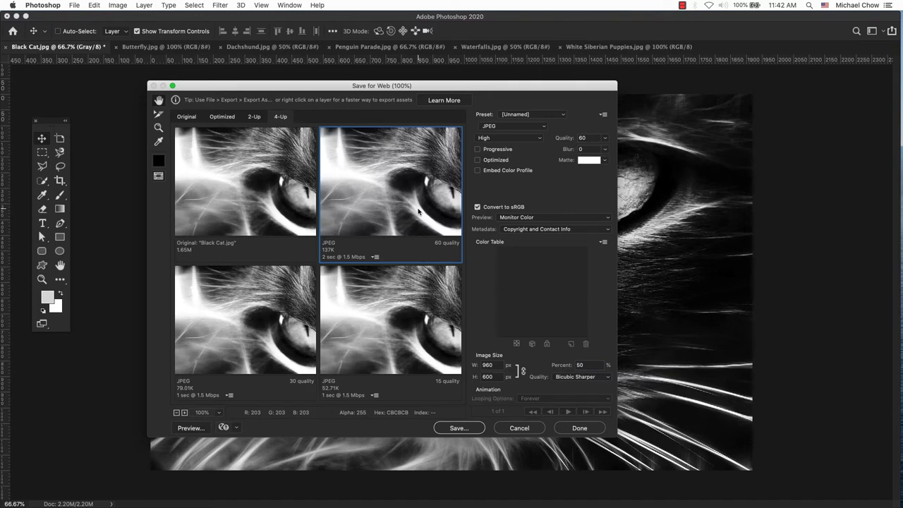
# Step: Save Black-Cat_mc.jpg into the answers folder and close Black Cat without saving
pyautogui.click(466, 427)
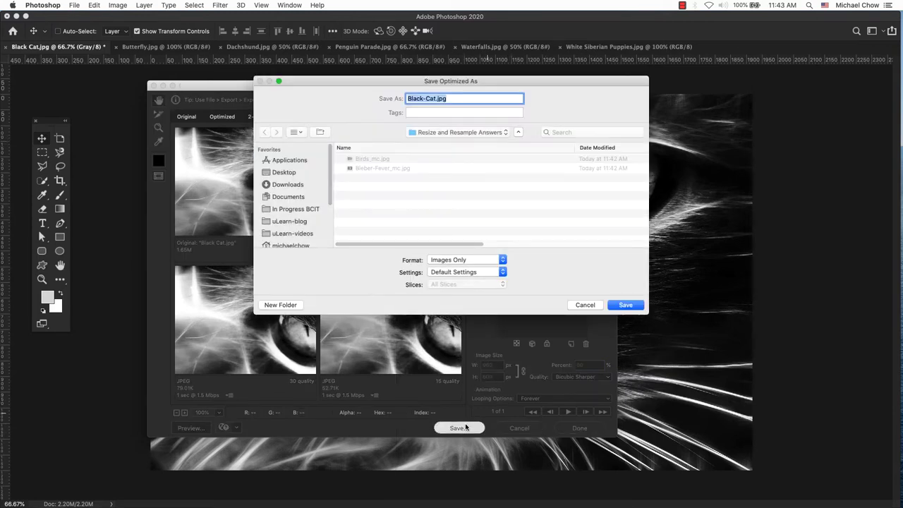
pyautogui.click(434, 98)
pyautogui.write('_mc')
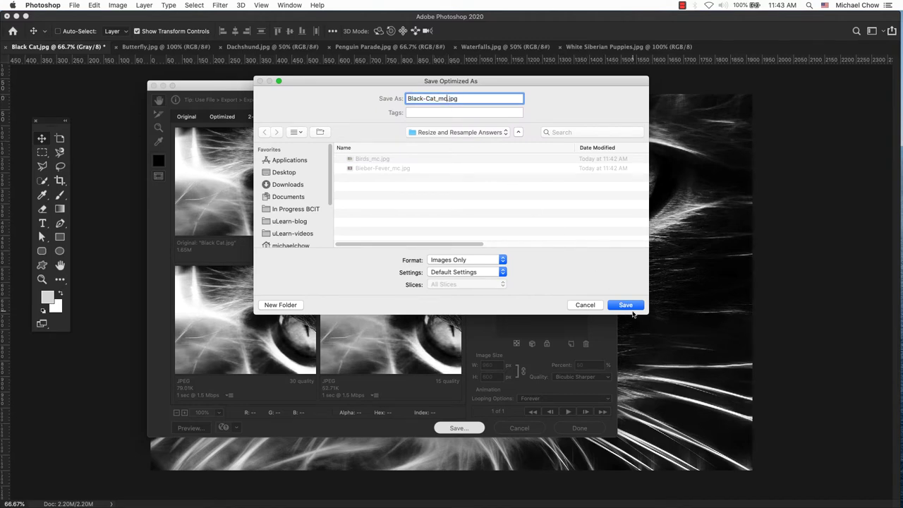
pyautogui.click(628, 308)
pyautogui.press('super+w')
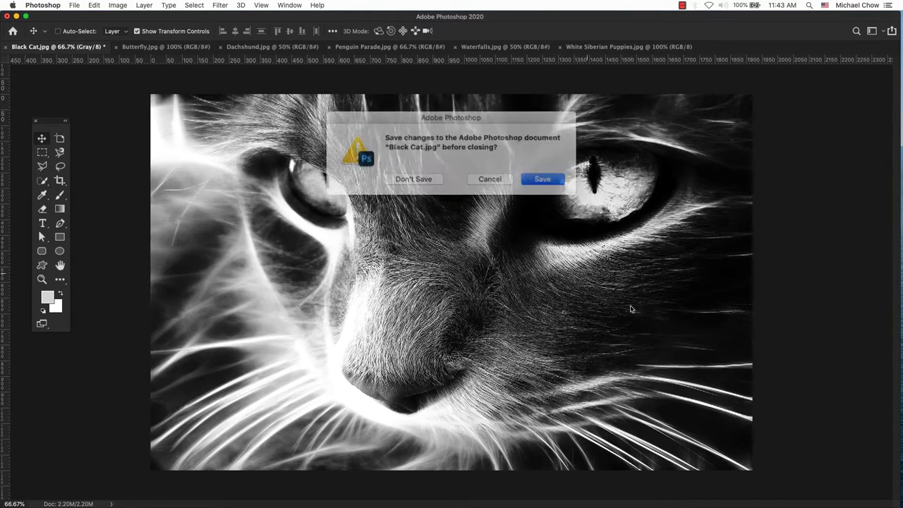
pyautogui.click(427, 179)
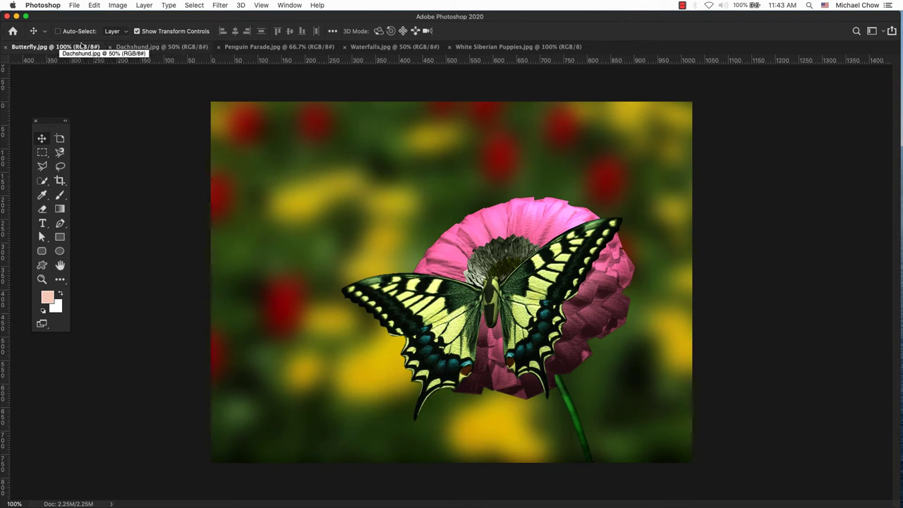
# Step: Make Butterfly grayscale and set its web export to 200 percent with Bicubic Smoother
pyautogui.click(118, 5)
pyautogui.click(251, 28)
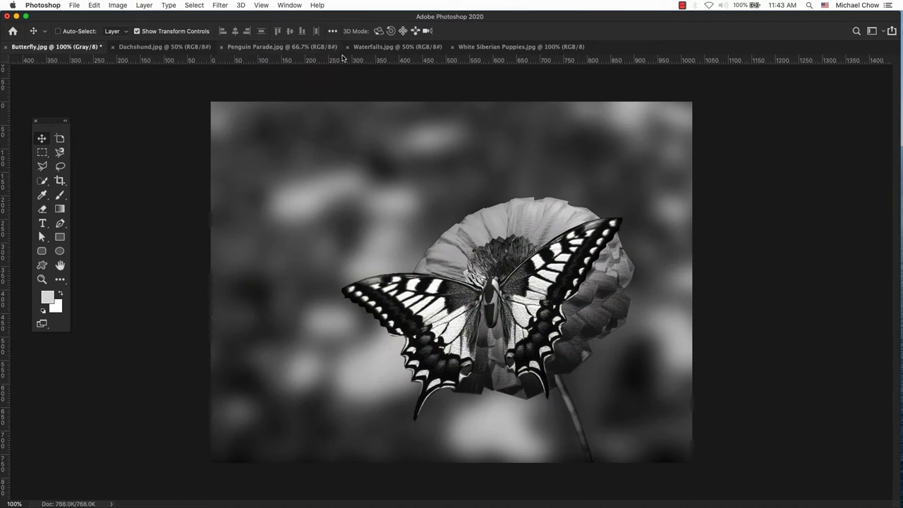
pyautogui.click(76, 6)
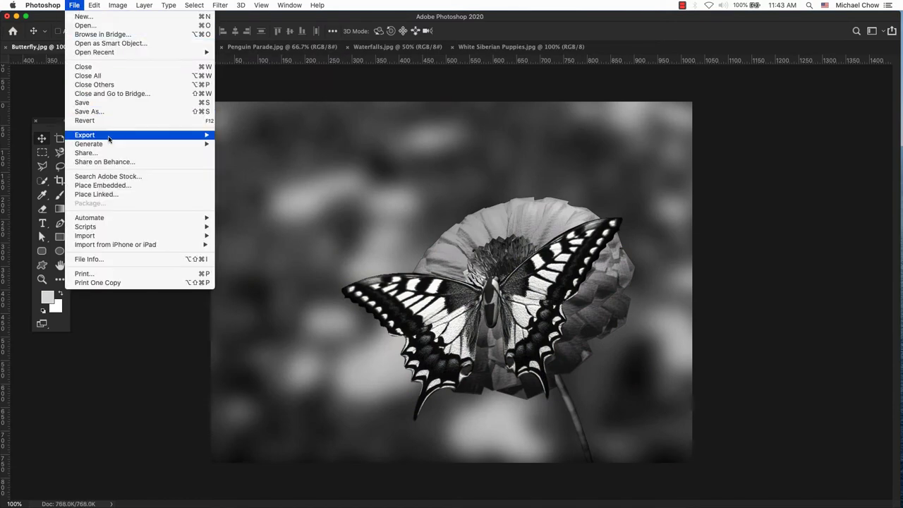
pyautogui.moveTo(84, 134)
pyautogui.click(285, 174)
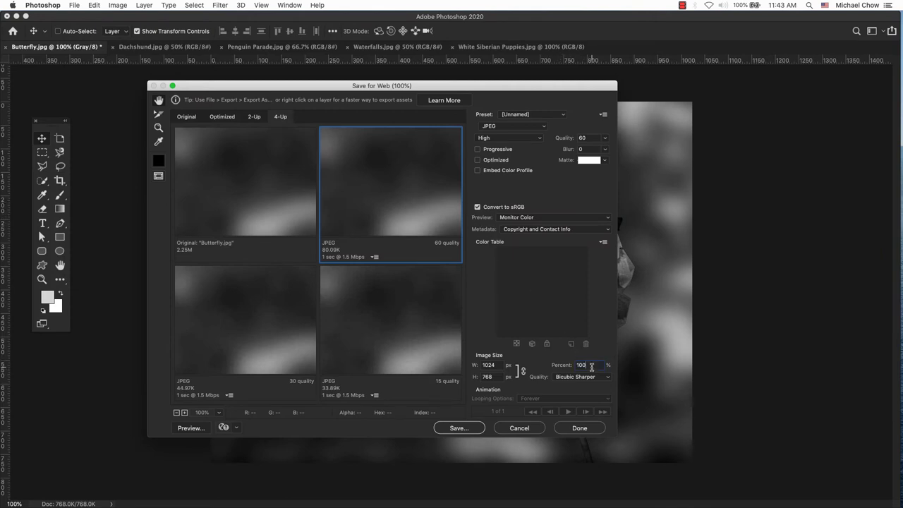
pyautogui.moveTo(590, 366); pyautogui.dragTo(565, 363)
pyautogui.write('200')
pyautogui.click(576, 377)
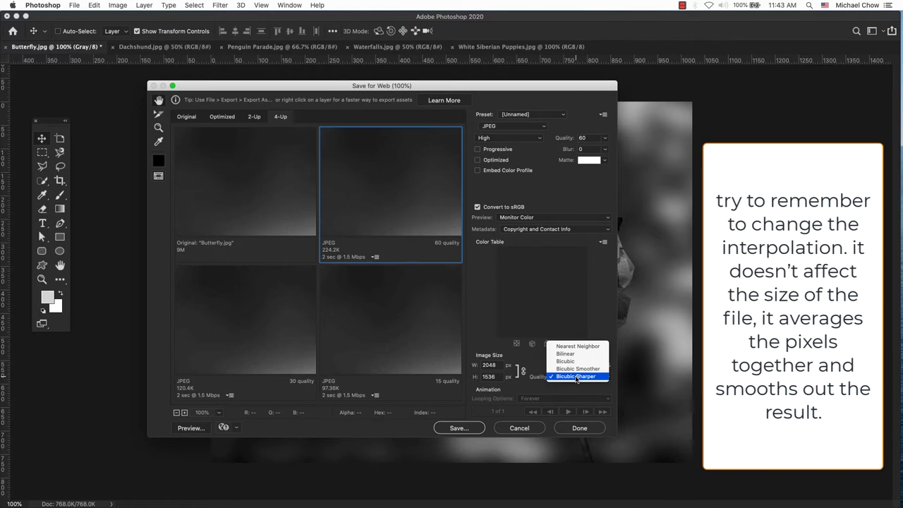
pyautogui.click(577, 369)
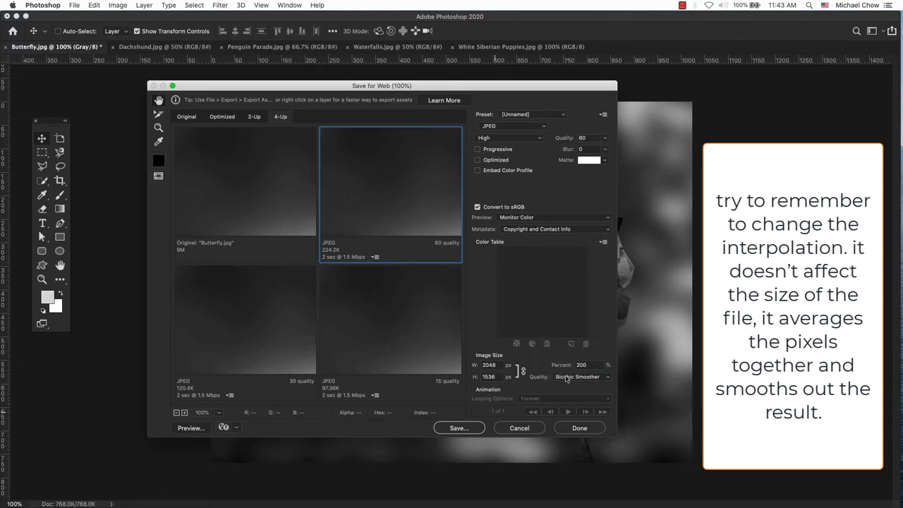
# Step: Save Butterfly_mc.jpg into the answers folder and close Butterfly without saving
pyautogui.click(459, 430)
pyautogui.click(433, 98)
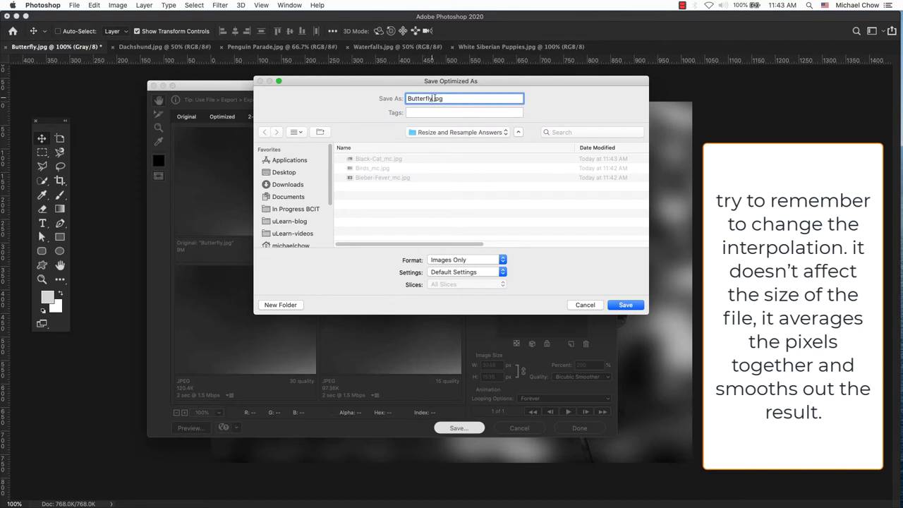
pyautogui.write('_mc')
pyautogui.click(631, 306)
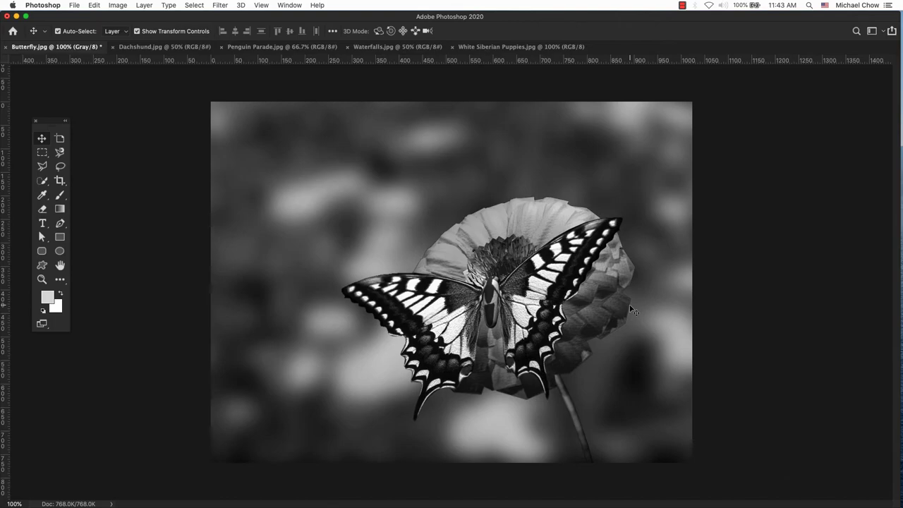
pyautogui.press('super+w')
pyautogui.click(423, 177)
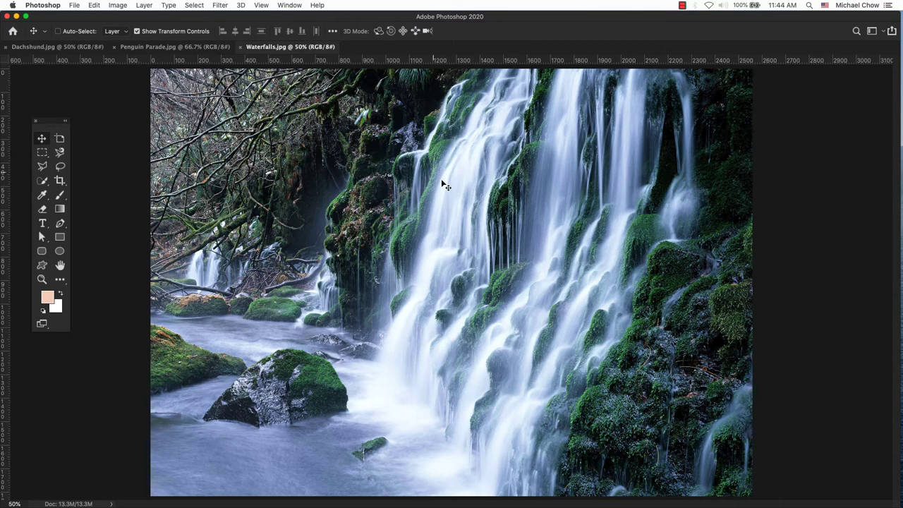
# Step: Switch Waterfalls.jpg to Grayscale mode, shrinking the document to 4.44M
pyautogui.click(118, 6)
pyautogui.moveTo(123, 16)
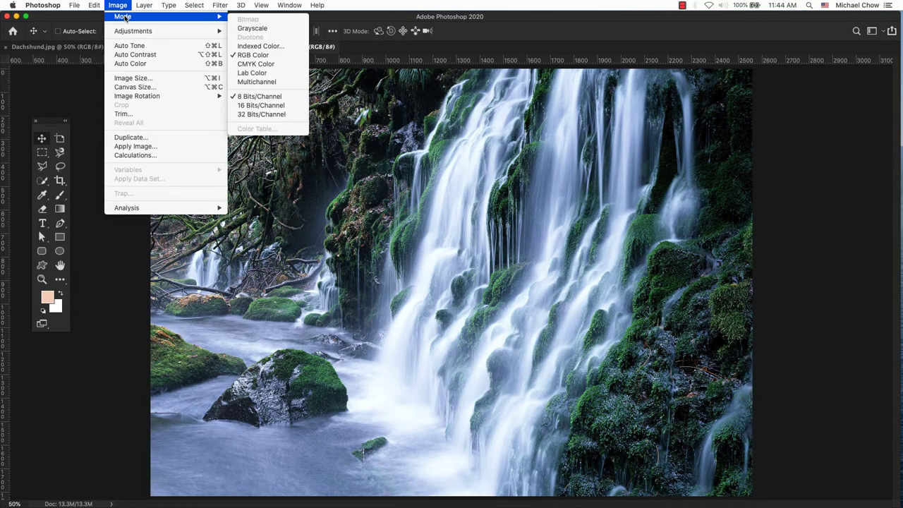
pyautogui.click(252, 28)
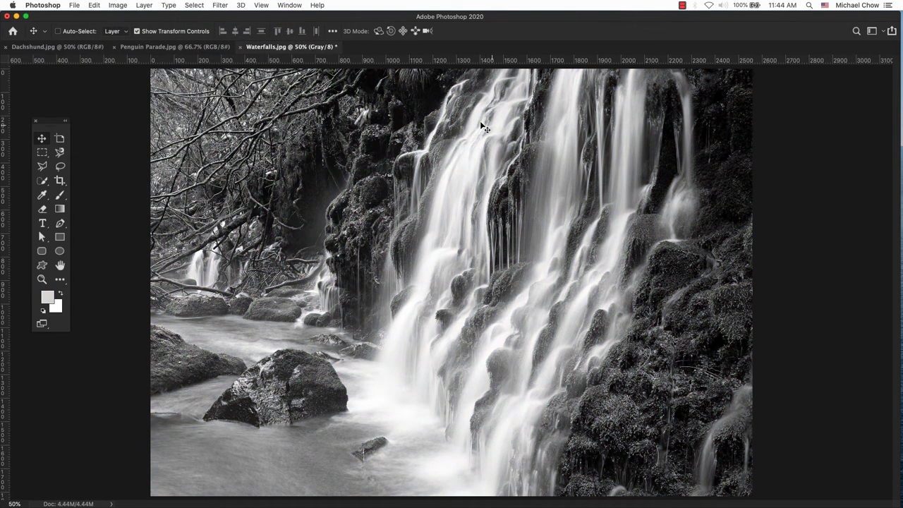
pyautogui.click(74, 5)
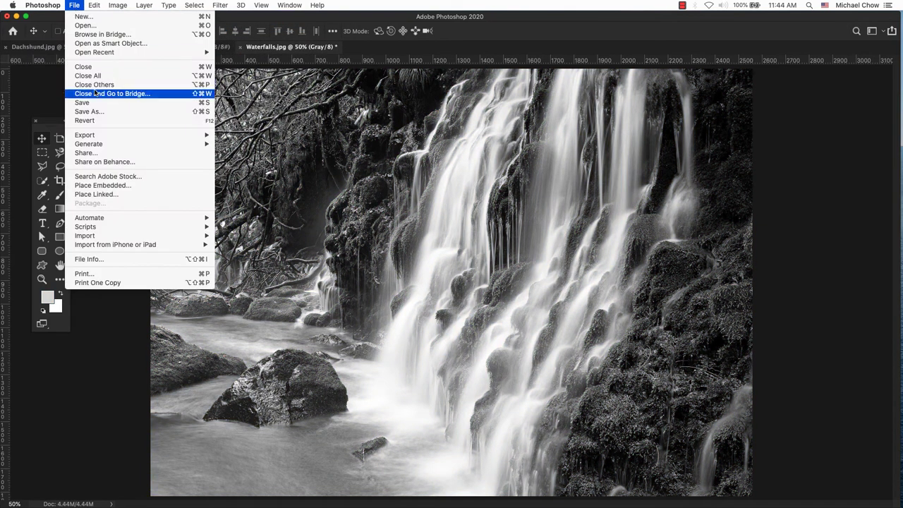
# Step: Set the Waterfalls web export to JPEG Medium 30, 768 px wide, Bicubic Sharper
pyautogui.moveTo(85, 135)
pyautogui.click(262, 174)
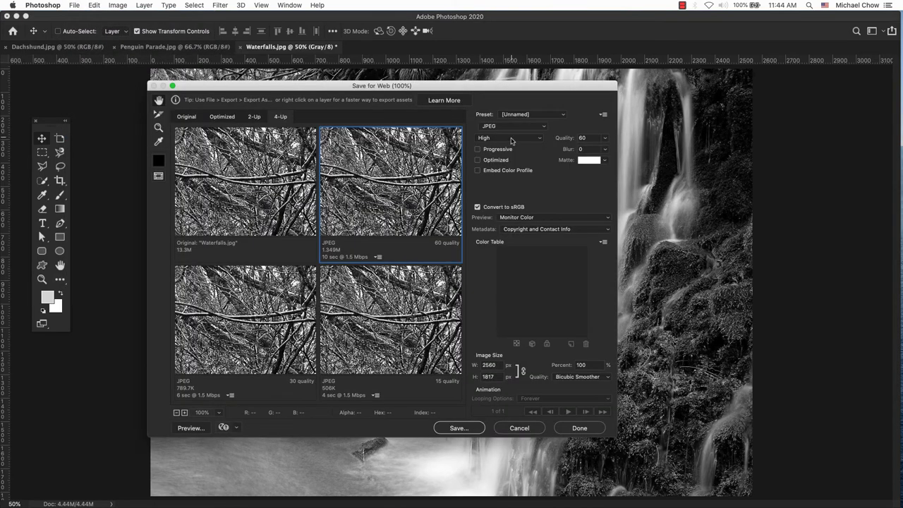
pyautogui.click(511, 138)
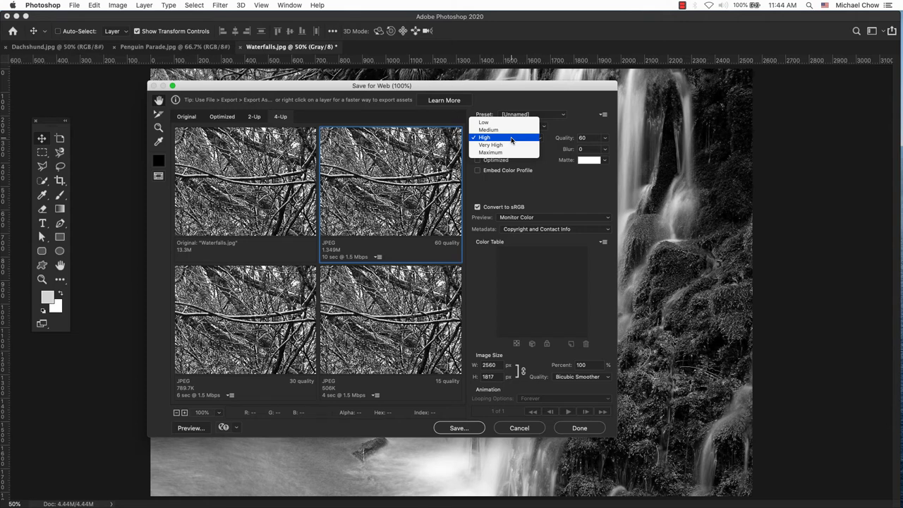
pyautogui.click(512, 131)
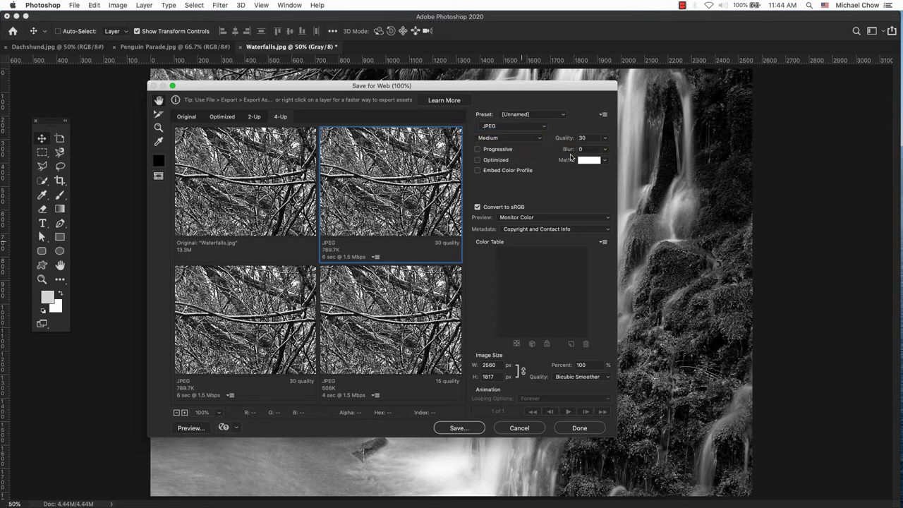
pyautogui.doubleClick(493, 364)
pyautogui.write('768')
pyautogui.click(415, 207)
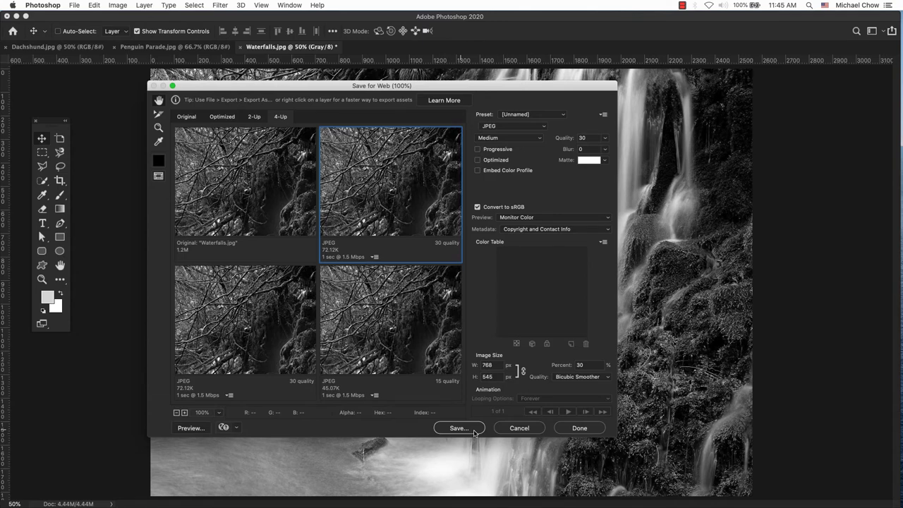
pyautogui.click(582, 377)
pyautogui.click(581, 385)
# Step: Save Waterfalls_mc.jpg into the answers folder and close the Waterfalls document
pyautogui.click(469, 429)
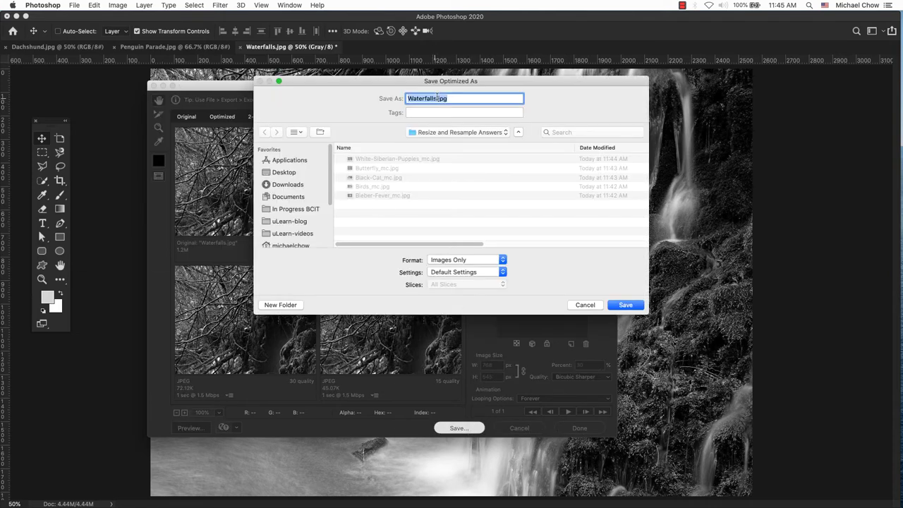
pyautogui.click(436, 98)
pyautogui.write('_mc')
pyautogui.click(626, 305)
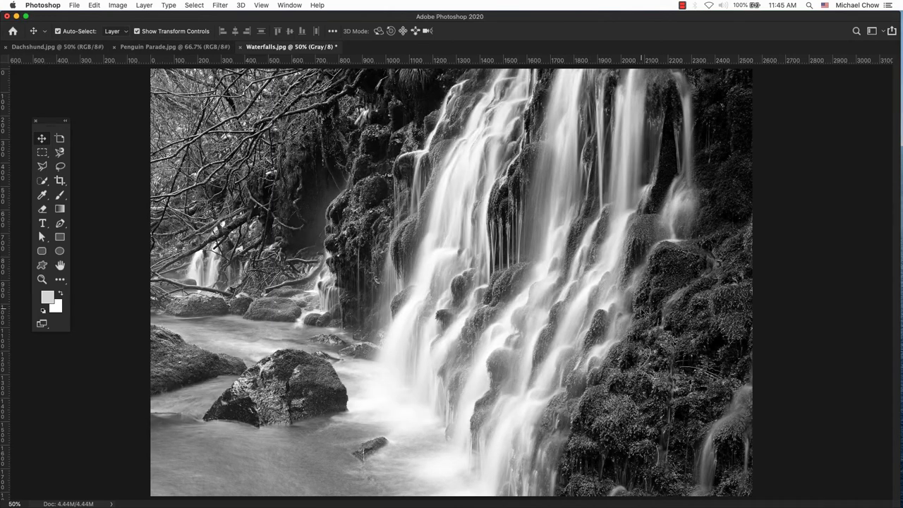
pyautogui.press('super+w')
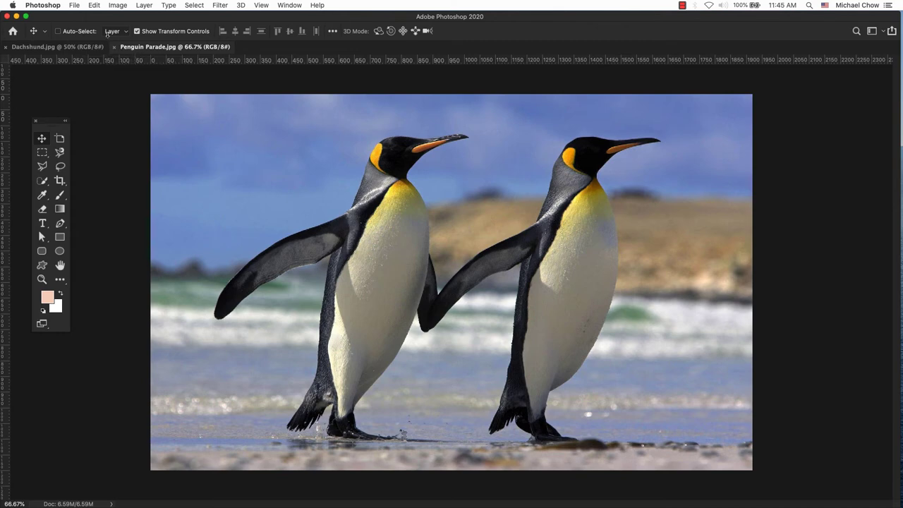
# Step: Set the Penguin Parade web export width to 480 px
pyautogui.click(69, 7)
pyautogui.moveTo(85, 135)
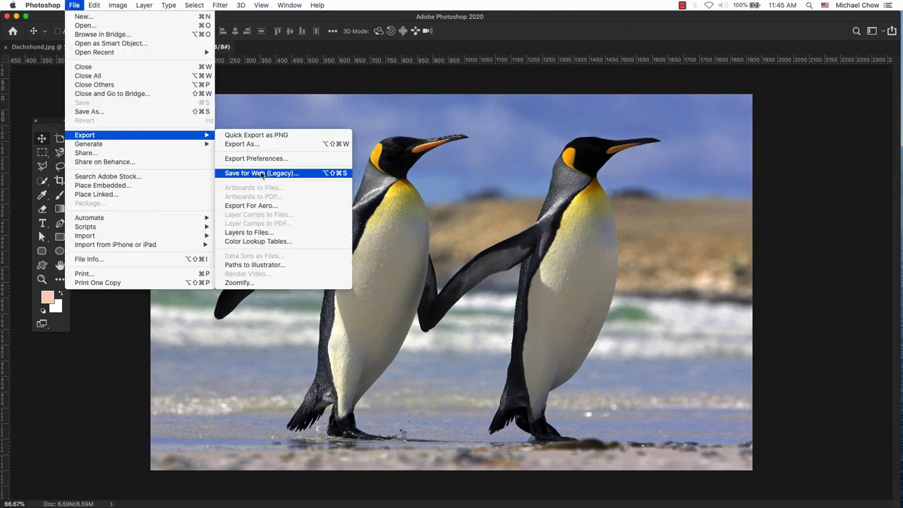
pyautogui.click(260, 173)
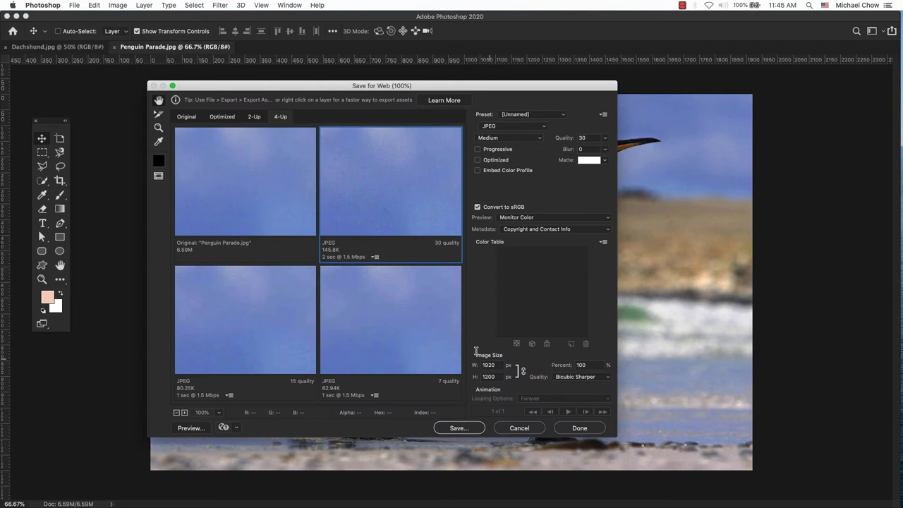
pyautogui.doubleClick(489, 364)
pyautogui.write('480')
pyautogui.click(406, 203)
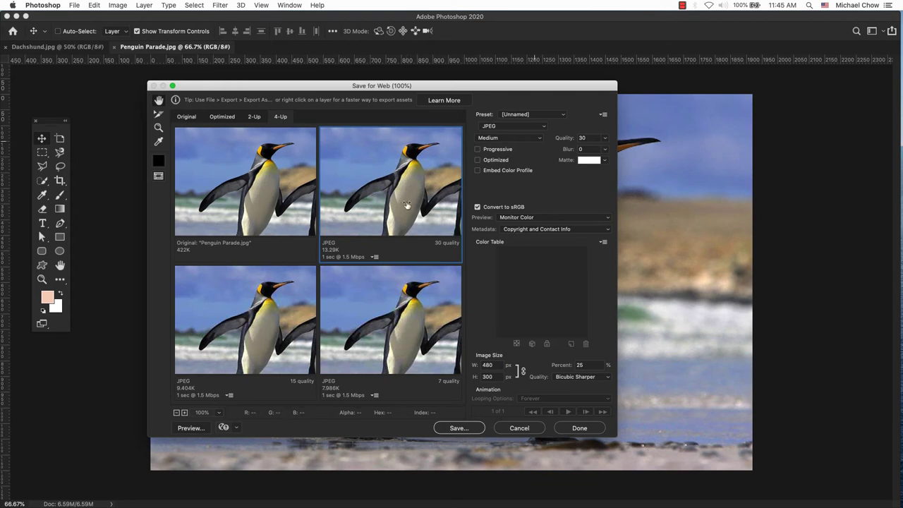
# Step: Save the export as Penguin-Parade_mc.jpg into the answers folder
pyautogui.click(459, 428)
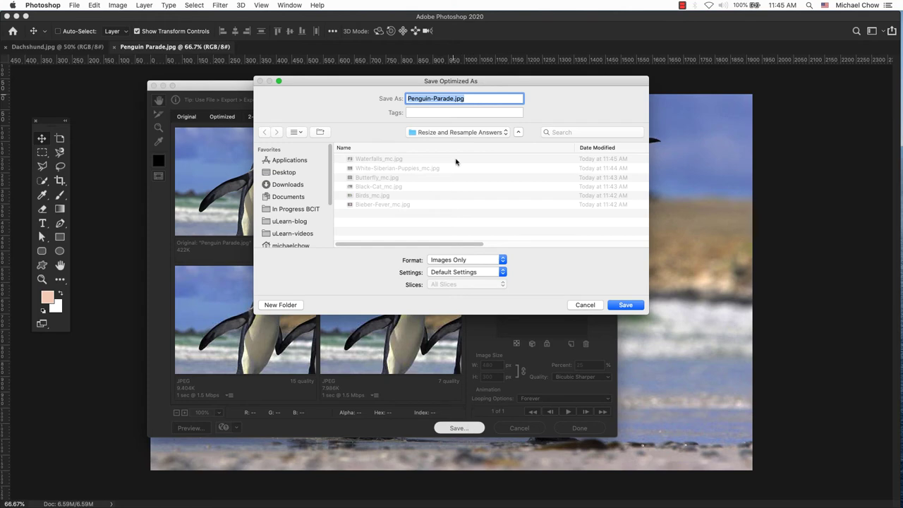
pyautogui.click(453, 98)
pyautogui.write('_mc')
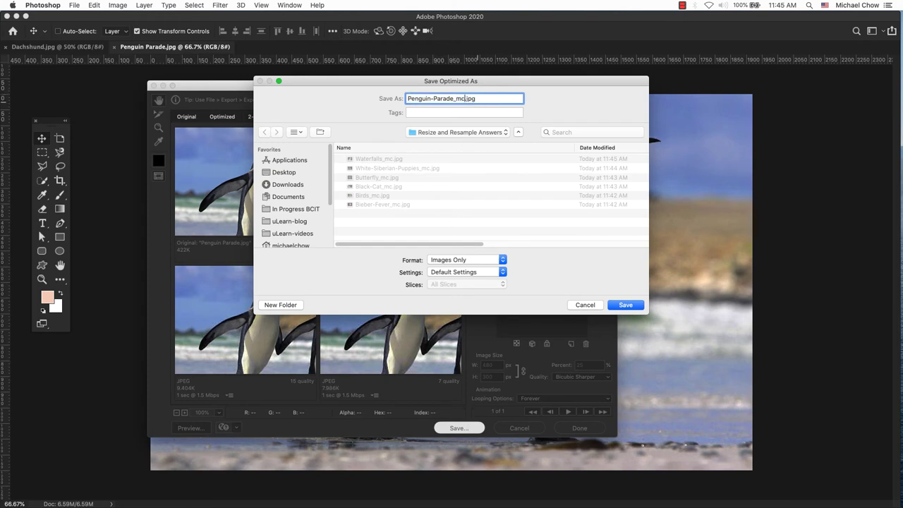
pyautogui.click(625, 305)
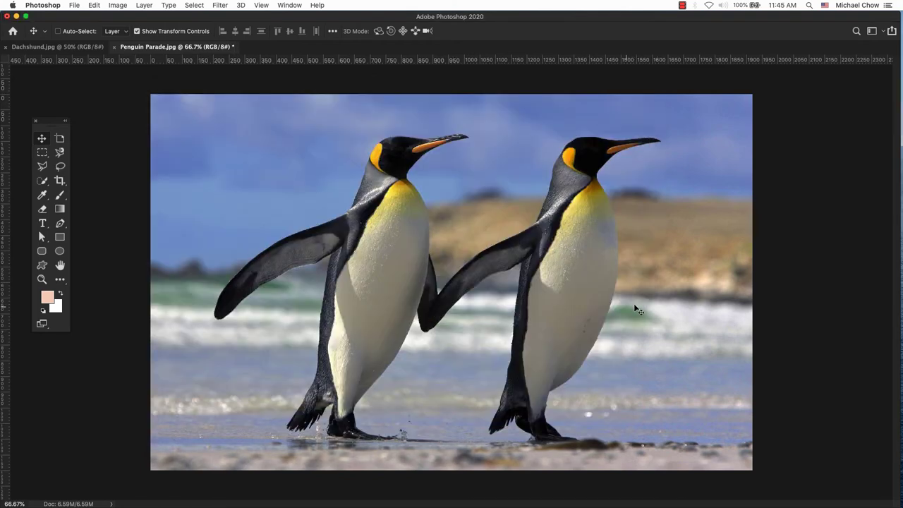
# Step: Close Penguin Parade unsaved and set the dachshund's web export width to 768 px
pyautogui.press('super+w')
pyautogui.press('super+d')
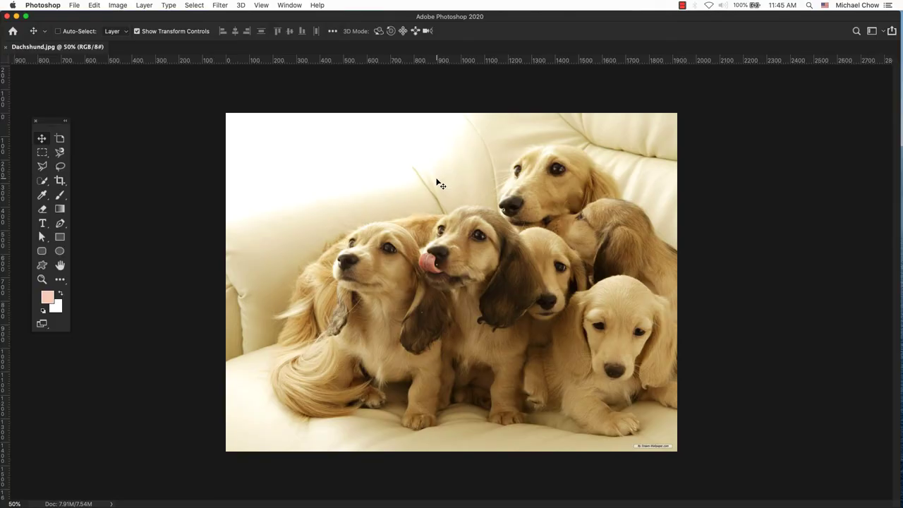
pyautogui.click(74, 5)
pyautogui.moveTo(84, 135)
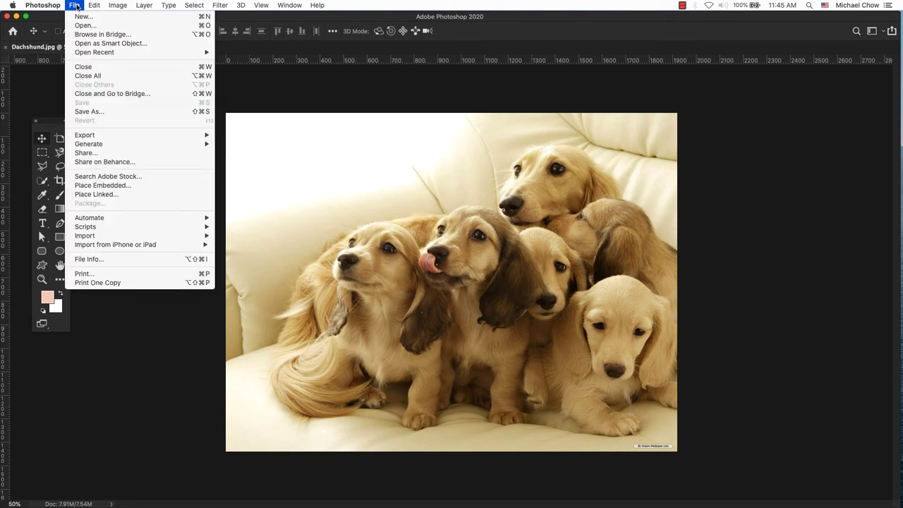
pyautogui.click(289, 174)
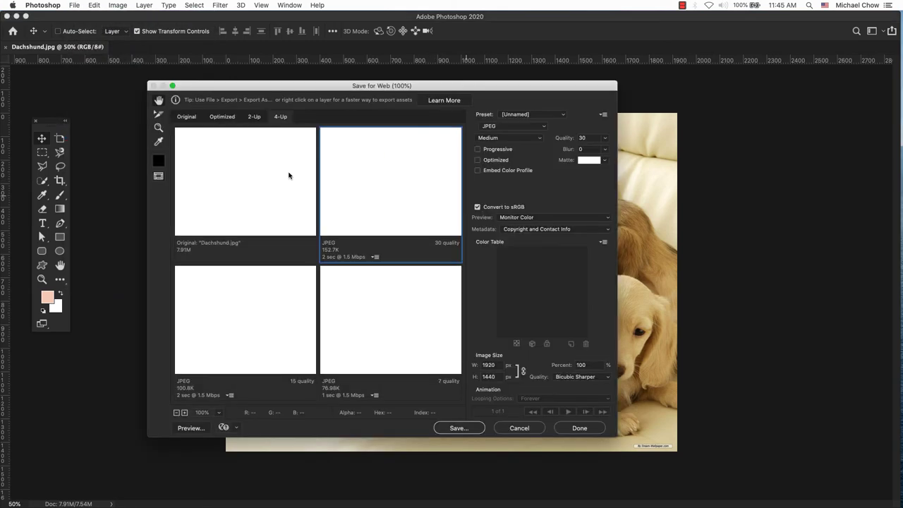
pyautogui.doubleClick(497, 366)
pyautogui.write('7')
pyautogui.write('68')
pyautogui.click(420, 169)
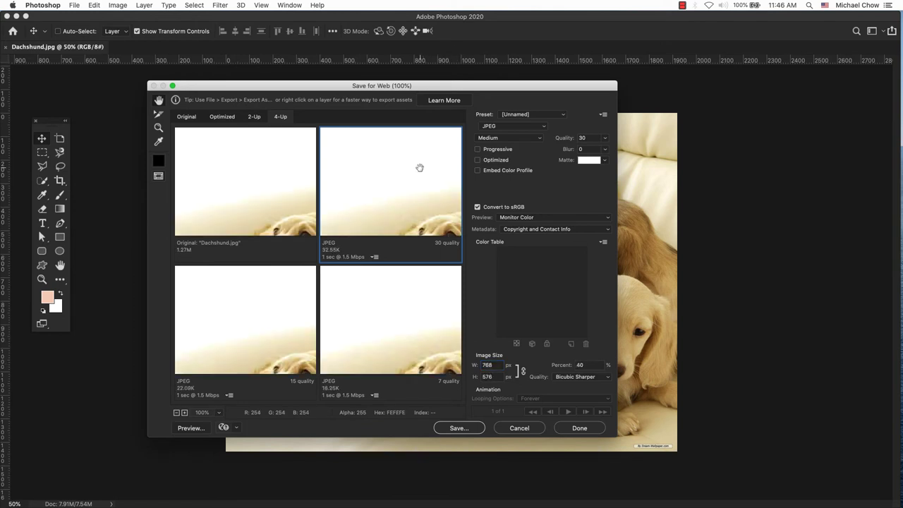
# Step: Save Dachshund_mc.jpg into the answers folder and close the dachshund image unsaved
pyautogui.click(474, 433)
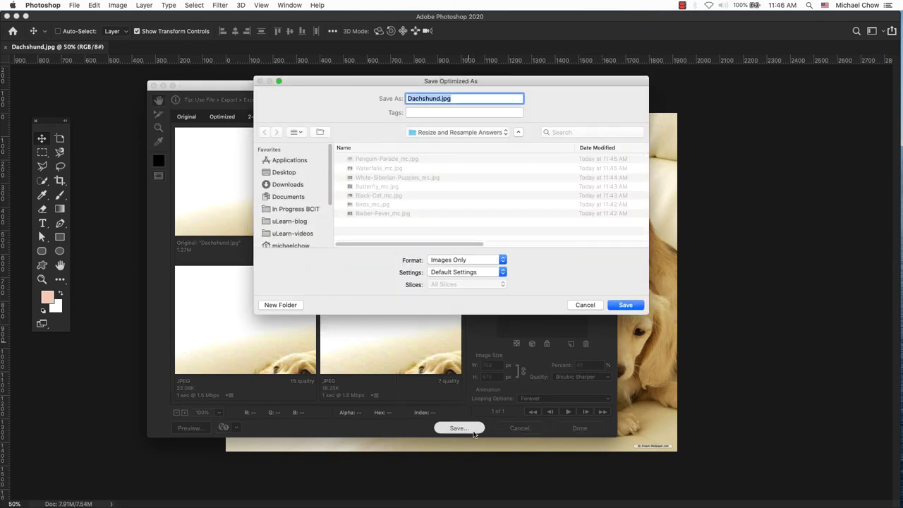
pyautogui.click(440, 98)
pyautogui.write('_mc')
pyautogui.click(625, 306)
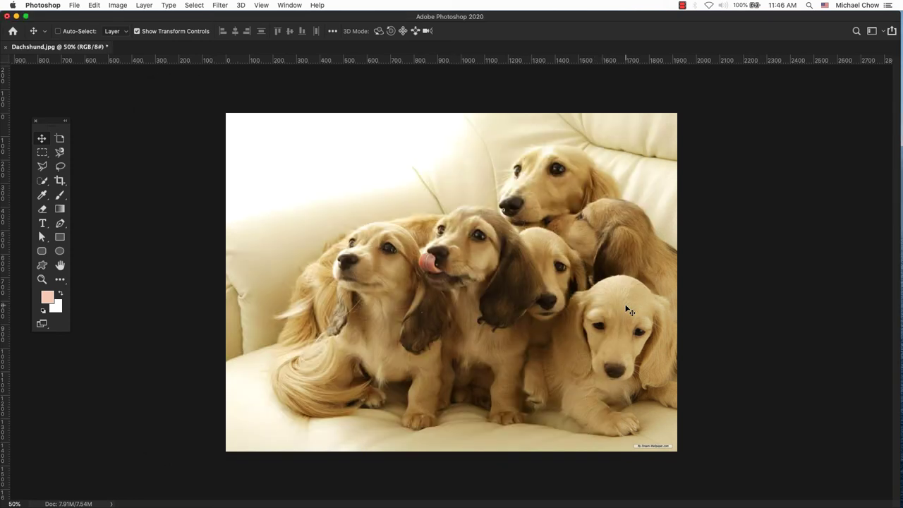
pyautogui.press('super+w')
pyautogui.press('super+d')
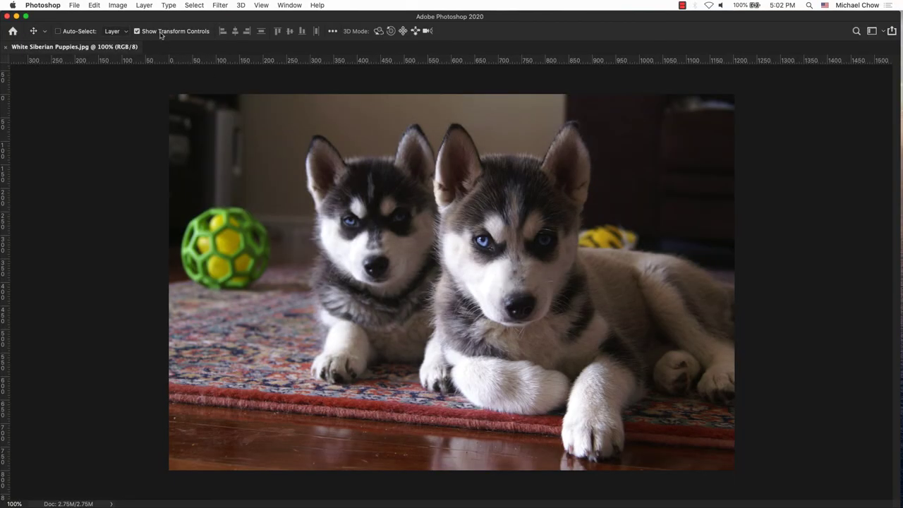
# Step: Make White Siberian Puppies grayscale and set Image Size to 8 in, 72 ppi (576 × 383 px)
pyautogui.click(123, 8)
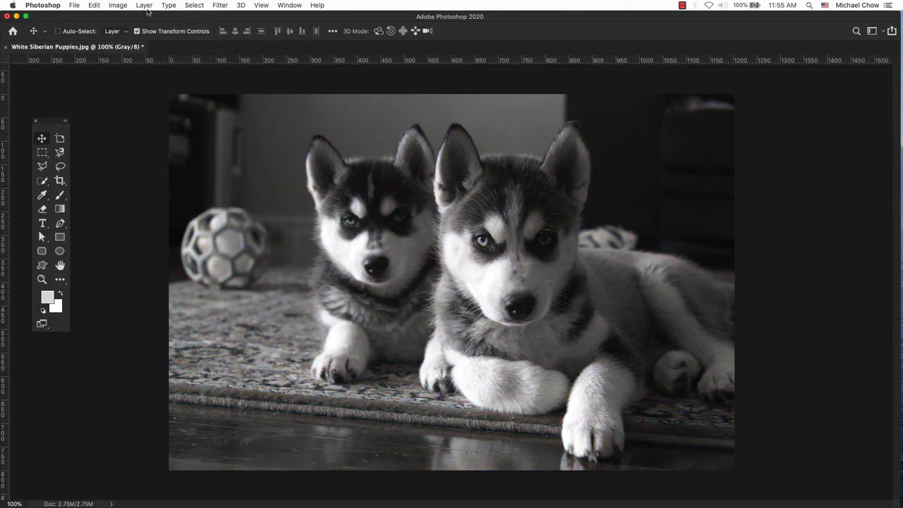
pyautogui.click(117, 6)
pyautogui.click(147, 79)
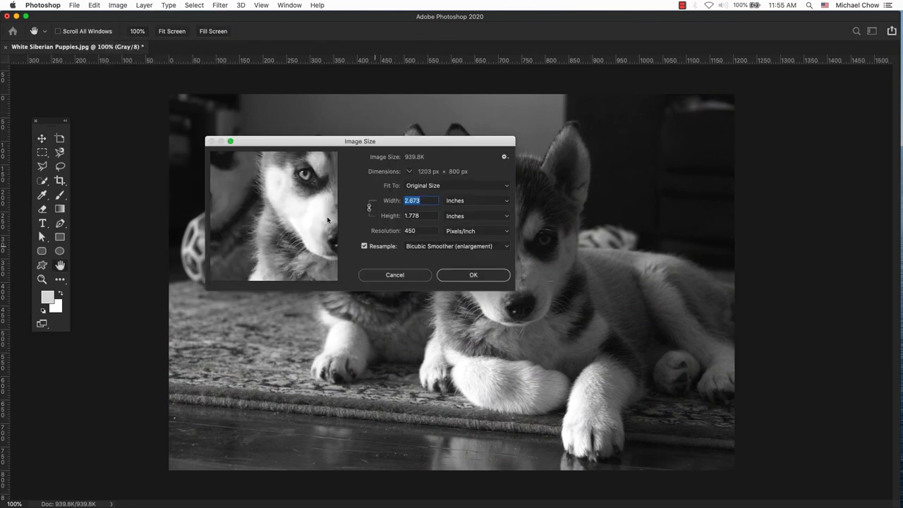
pyautogui.click(364, 246)
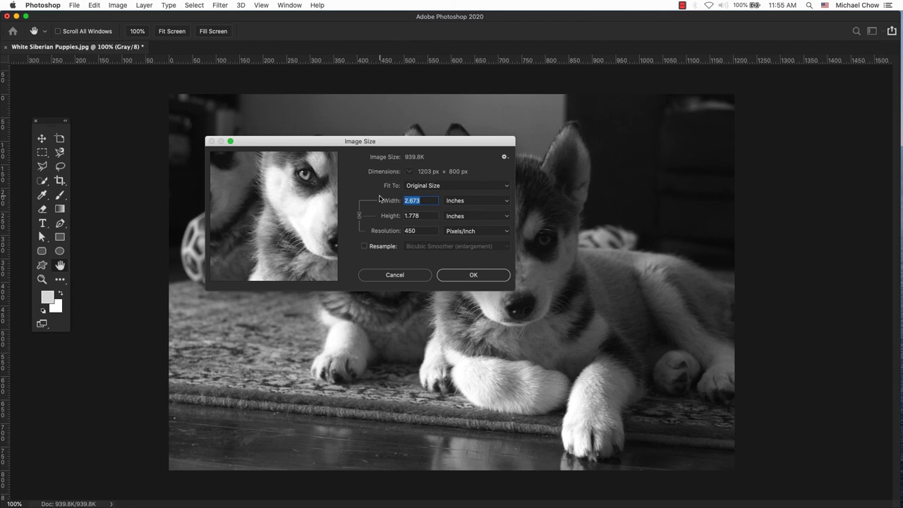
pyautogui.write('8')
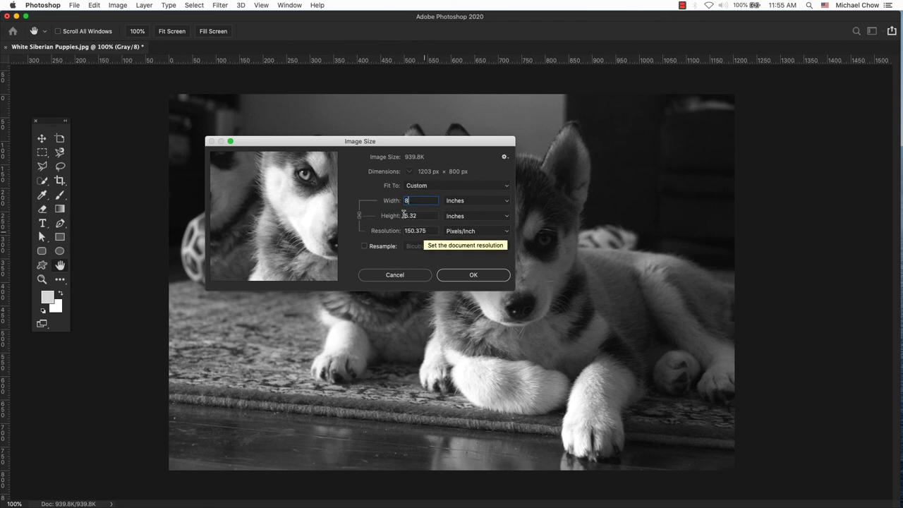
pyautogui.click(426, 232)
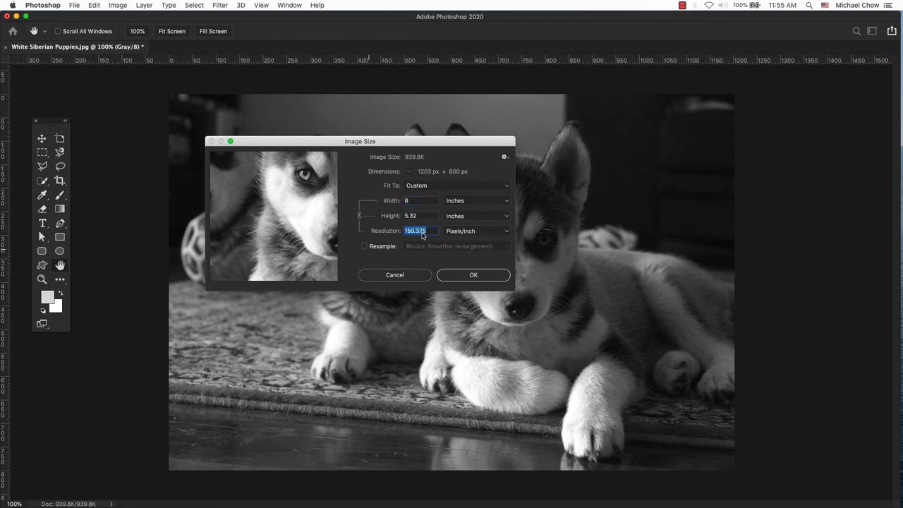
pyautogui.click(364, 246)
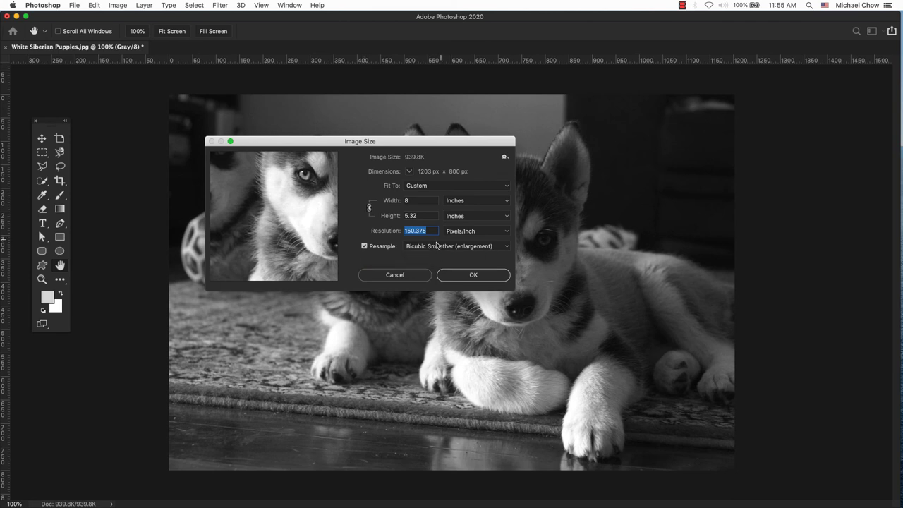
pyautogui.write('72')
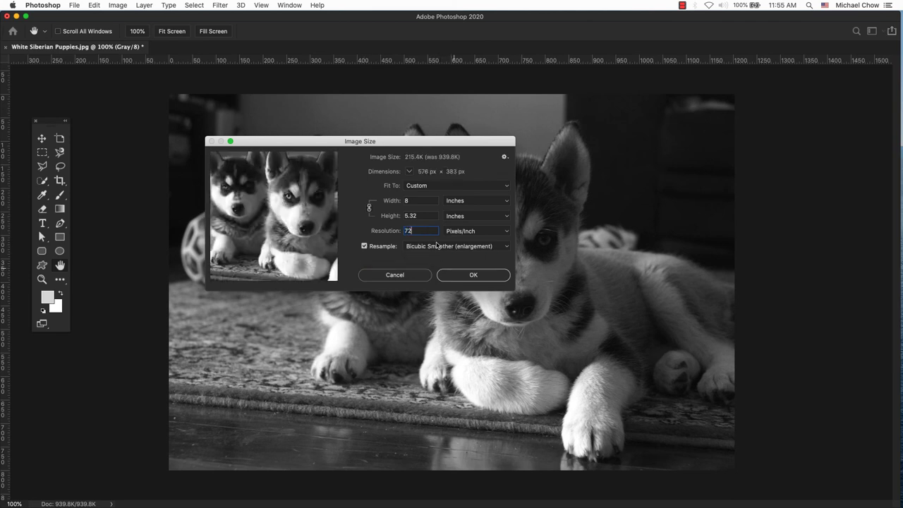
pyautogui.click(465, 282)
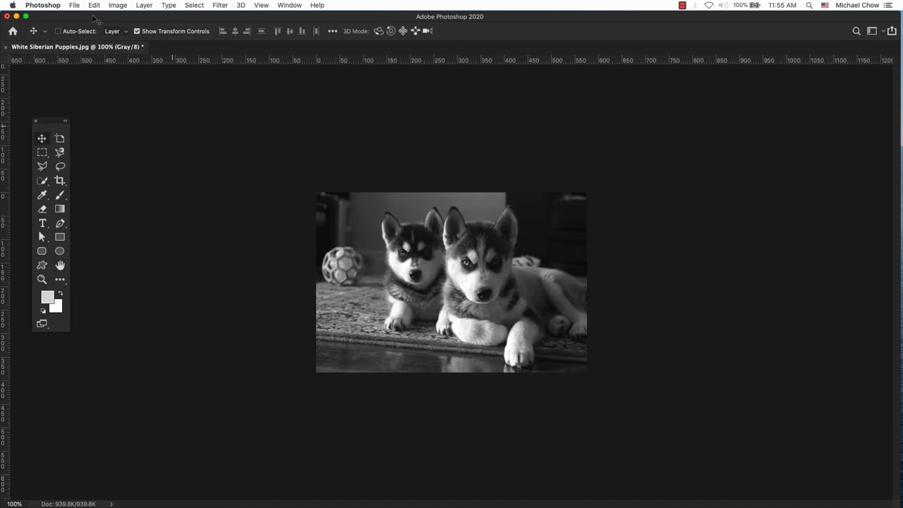
# Step: Save the puppies as 576×383 JPEG High White-Siberian-Puppies_mc.jpg in the answers folder, then close it
pyautogui.click(74, 5)
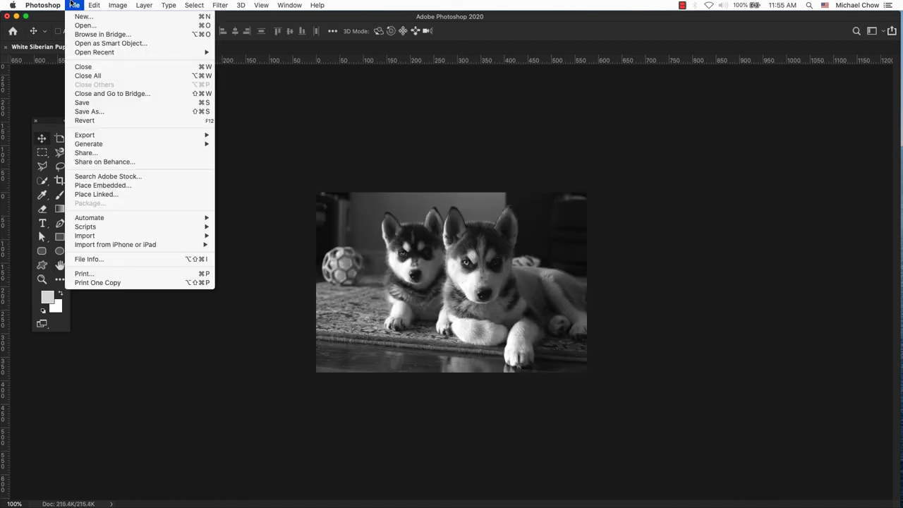
pyautogui.moveTo(85, 135)
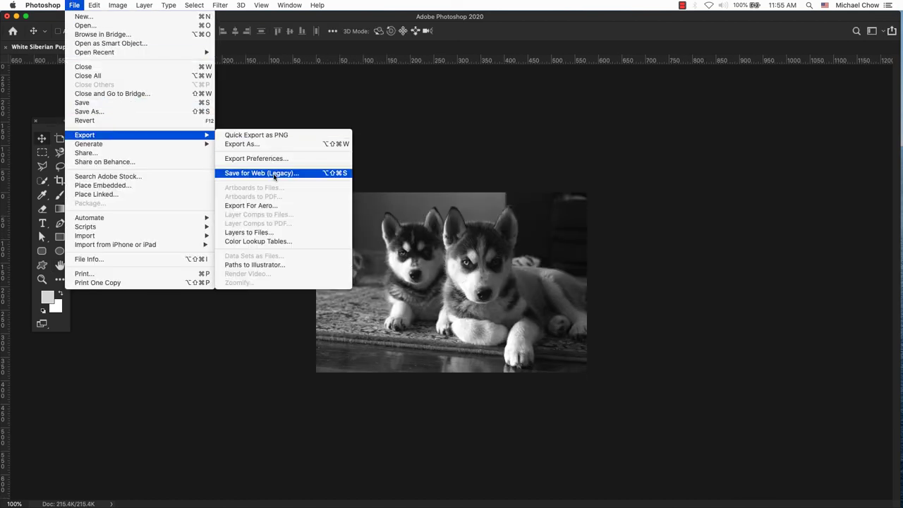
pyautogui.click(275, 173)
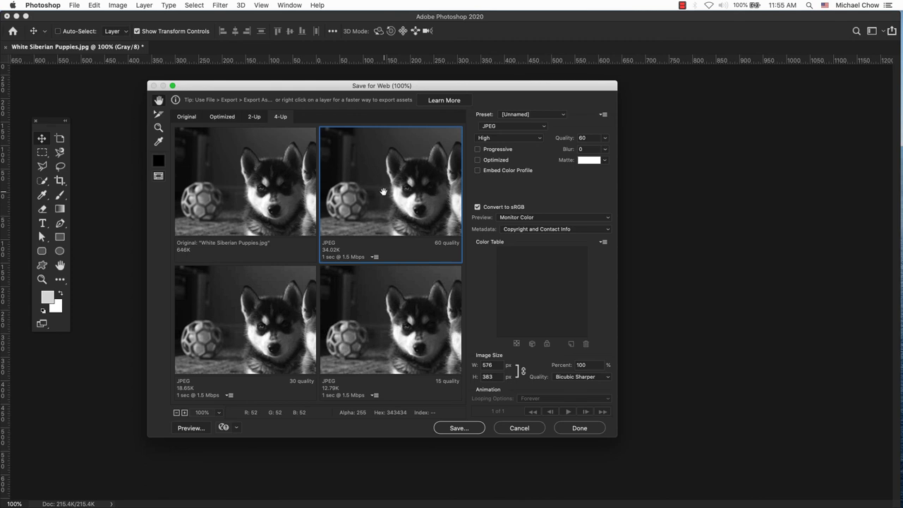
pyautogui.click(461, 429)
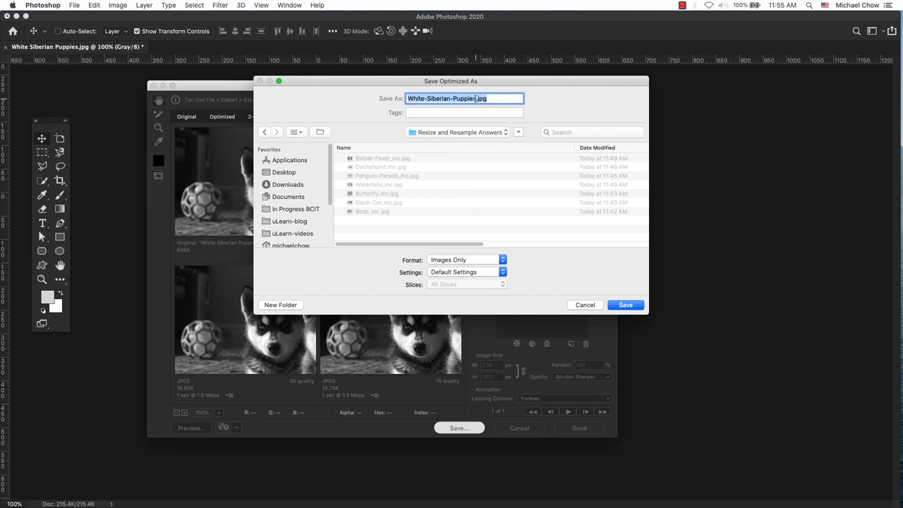
pyautogui.click(476, 98)
pyautogui.write('_mc')
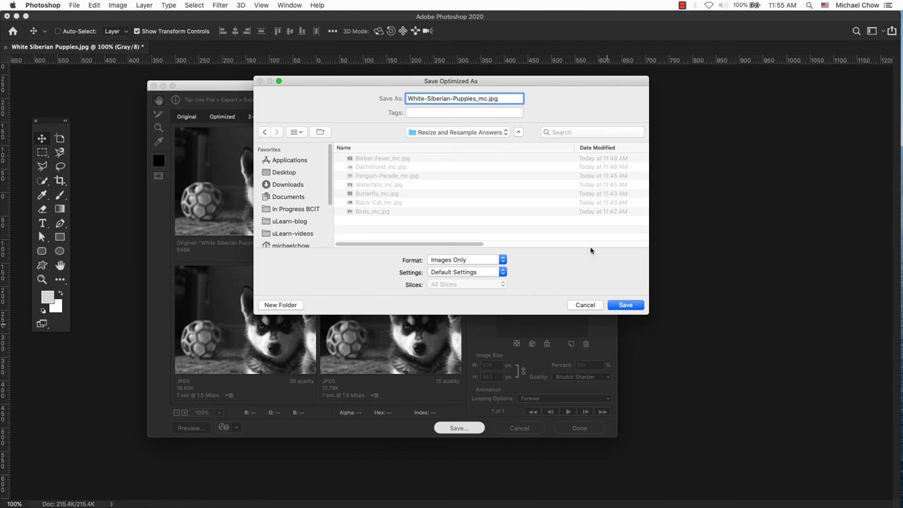
pyautogui.click(629, 305)
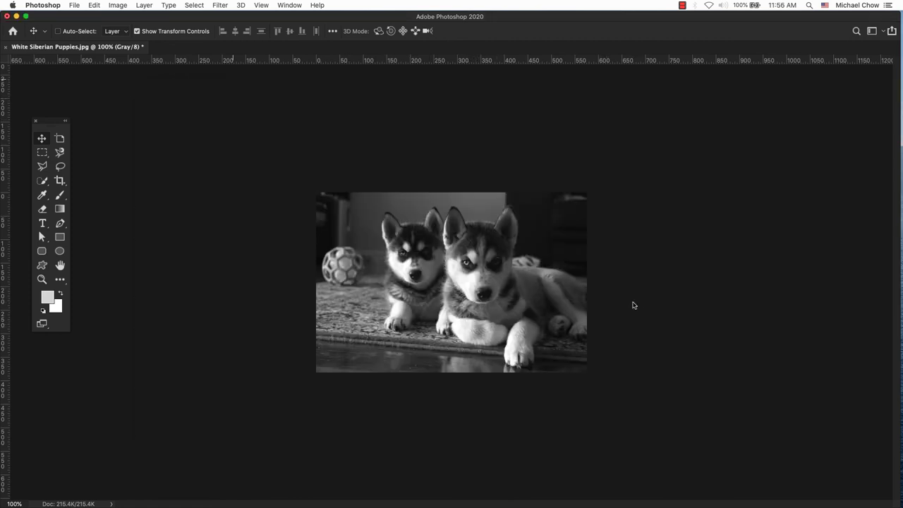
pyautogui.click(7, 47)
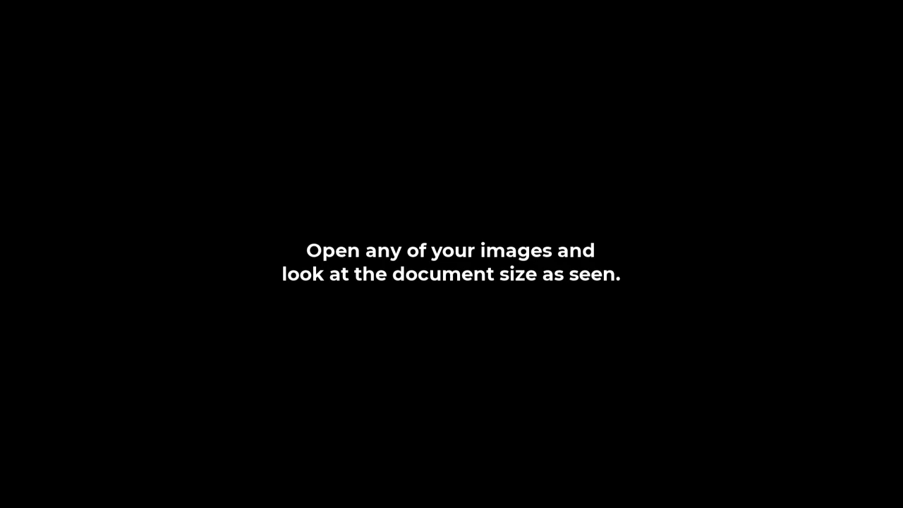